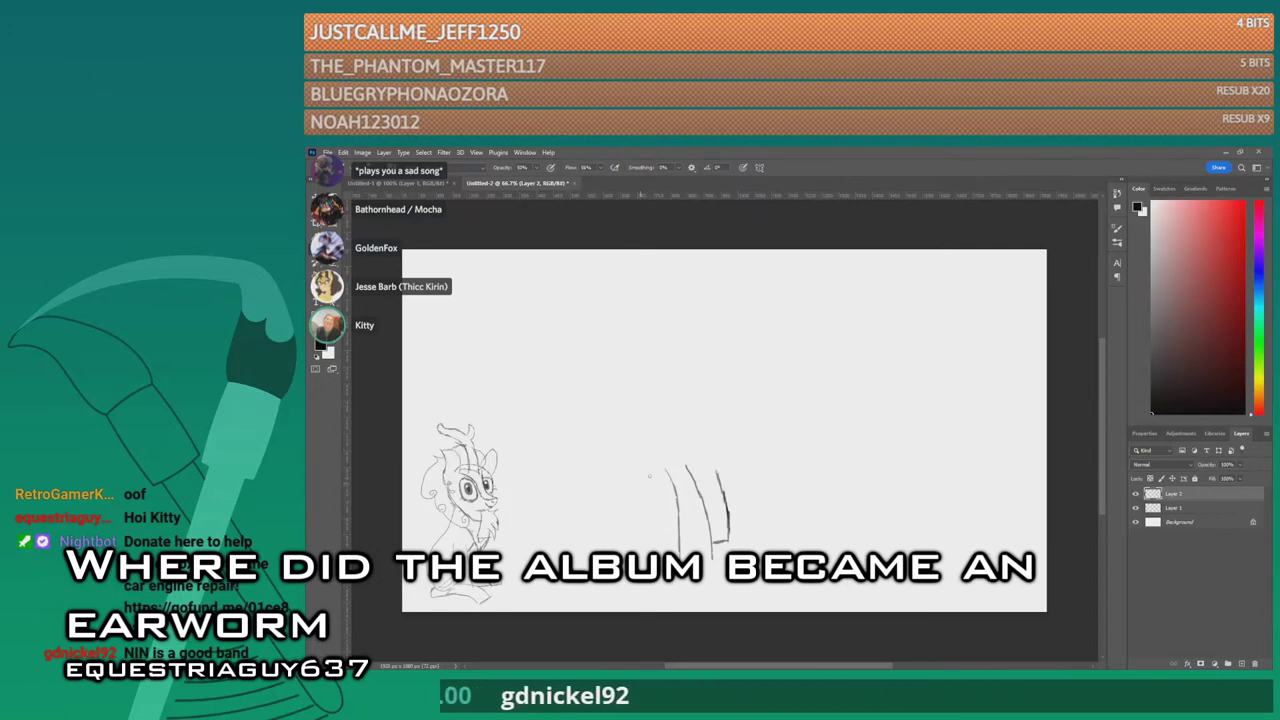
Step: Sketch rough upright limb and body strokes for a second pony on Layer 2, in the blank area beside the seated kirin
mouse_move(642, 469)
mouse_down()
mouse_move(716, 474)
mouse_move(740, 455)
mouse_up()
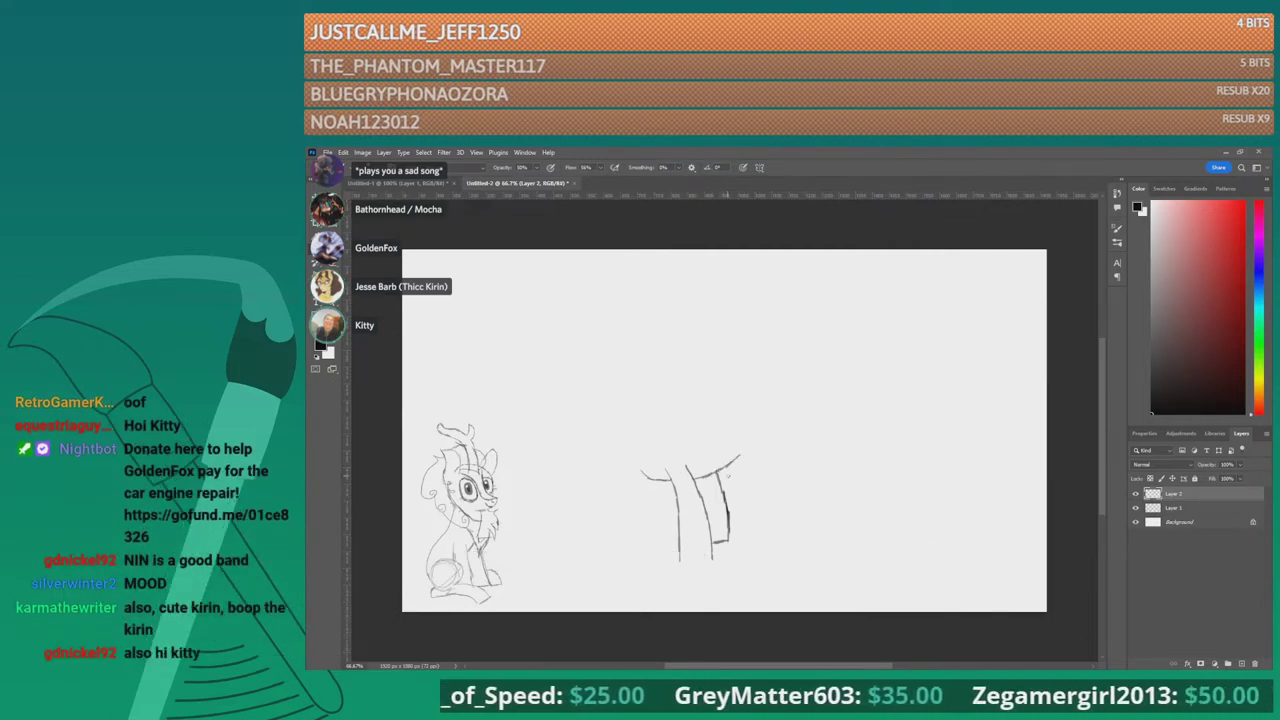
drag(732, 472, 724, 478)
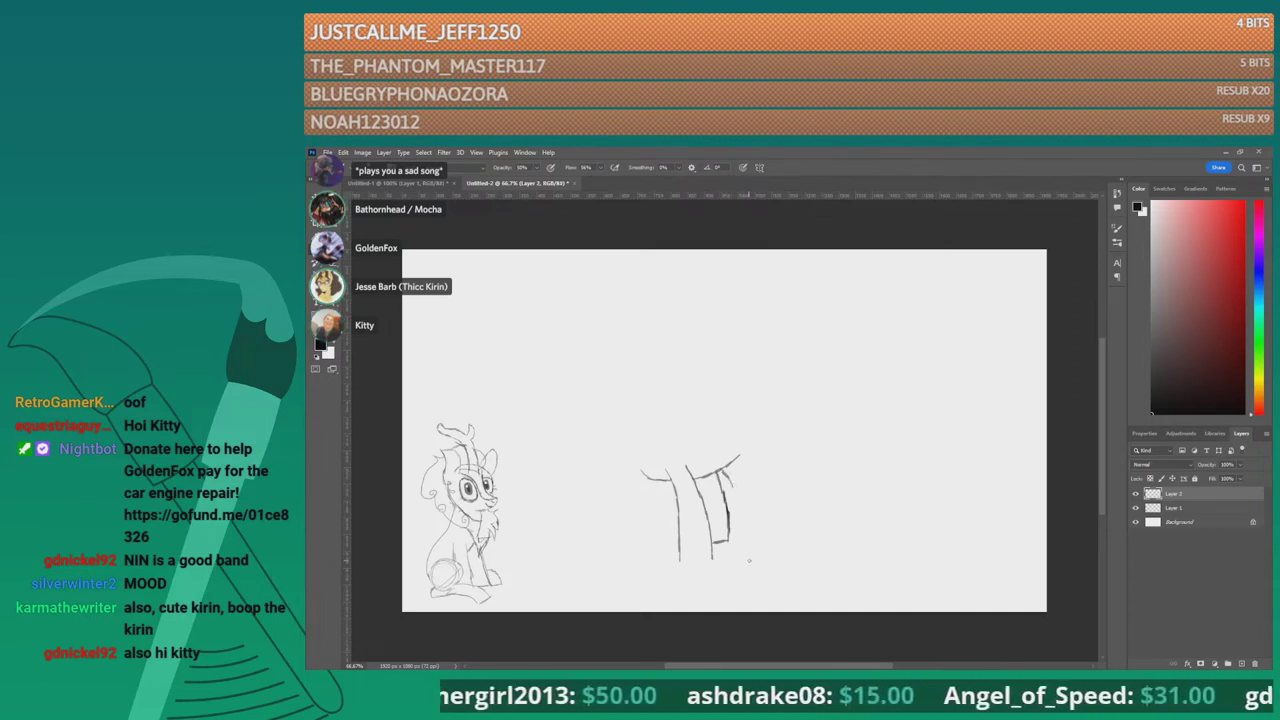
drag(733, 476, 749, 558)
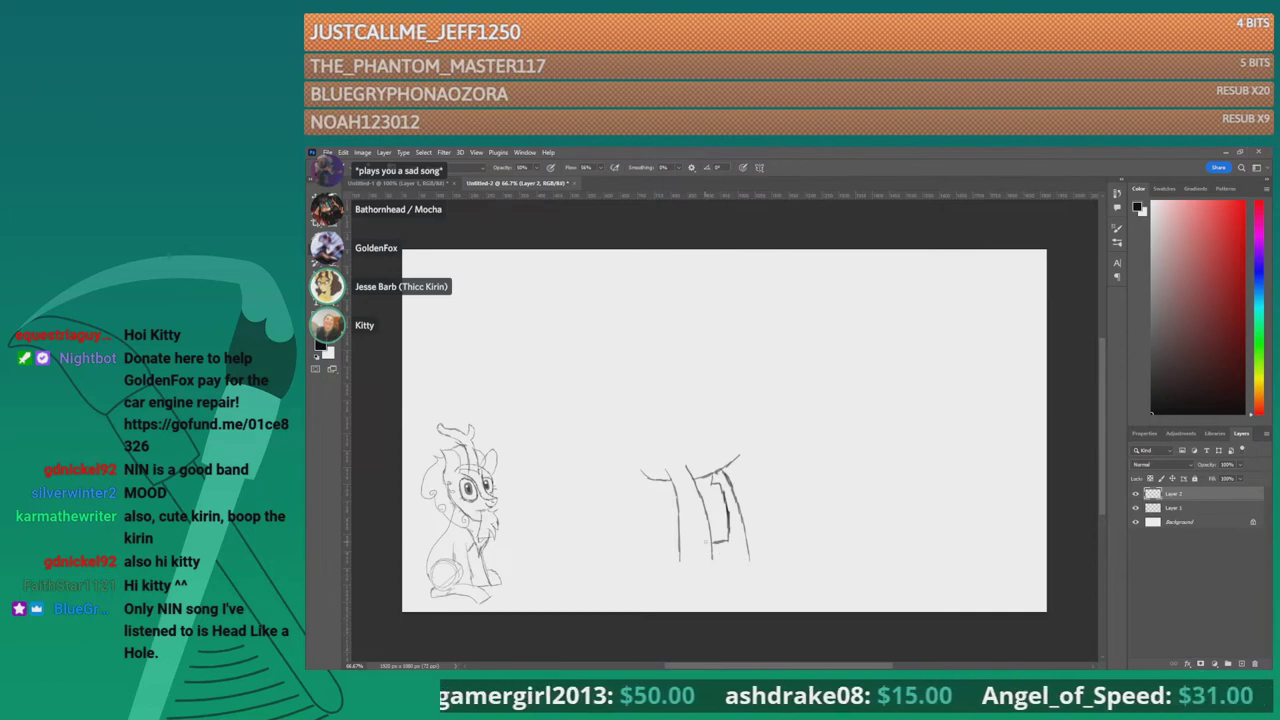
drag(679, 546, 688, 572)
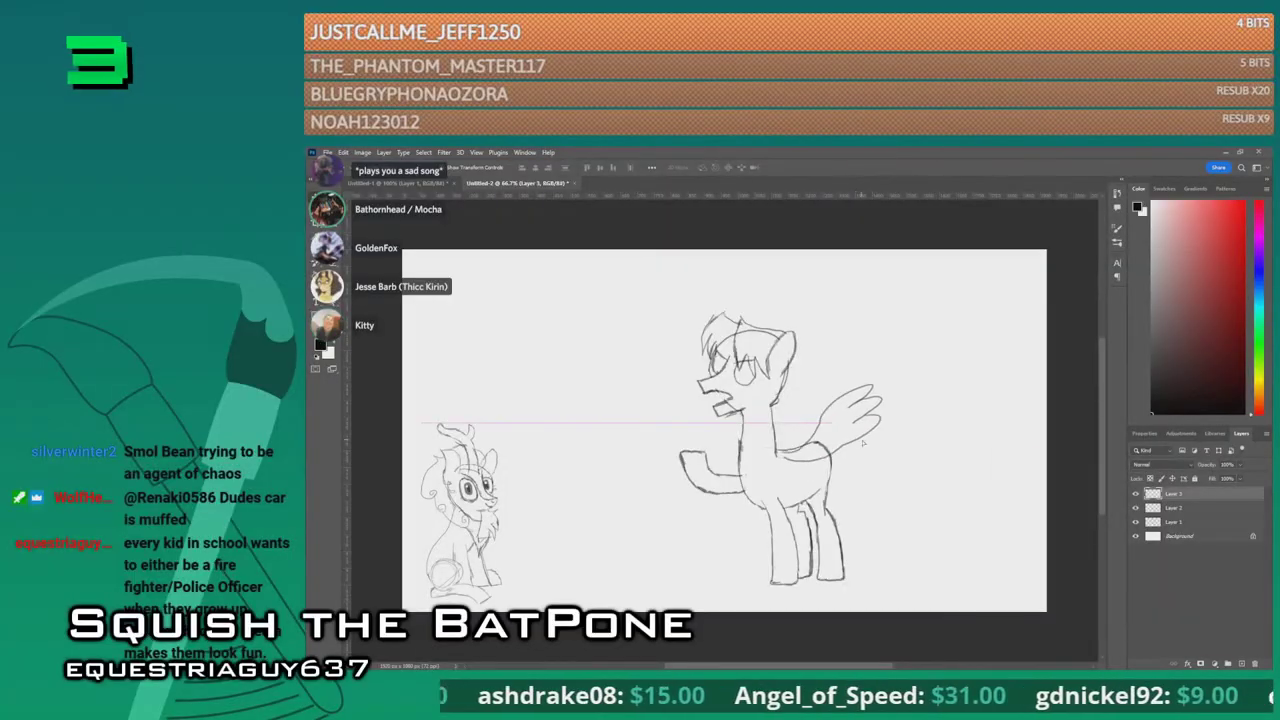
Step: Enlarge the pony's wing on Layer 3 up and away from its body
key(ctrl+t)
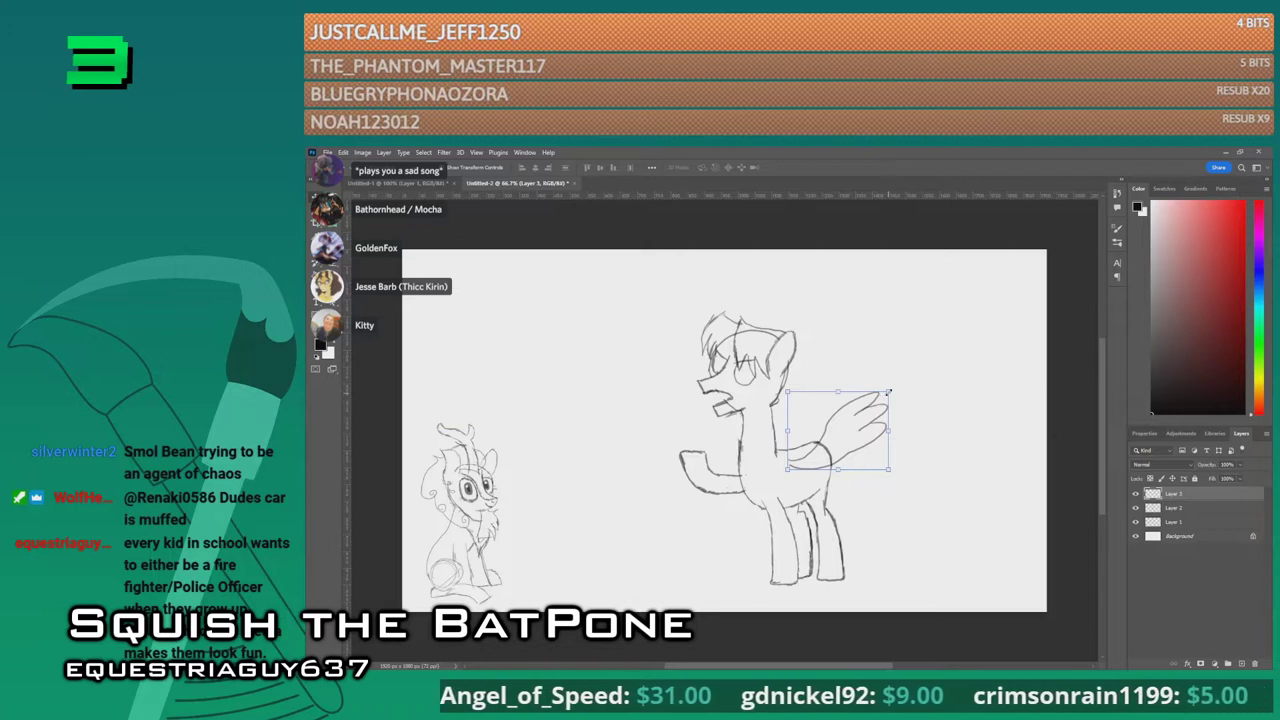
drag(890, 388, 907, 373)
key(Return)
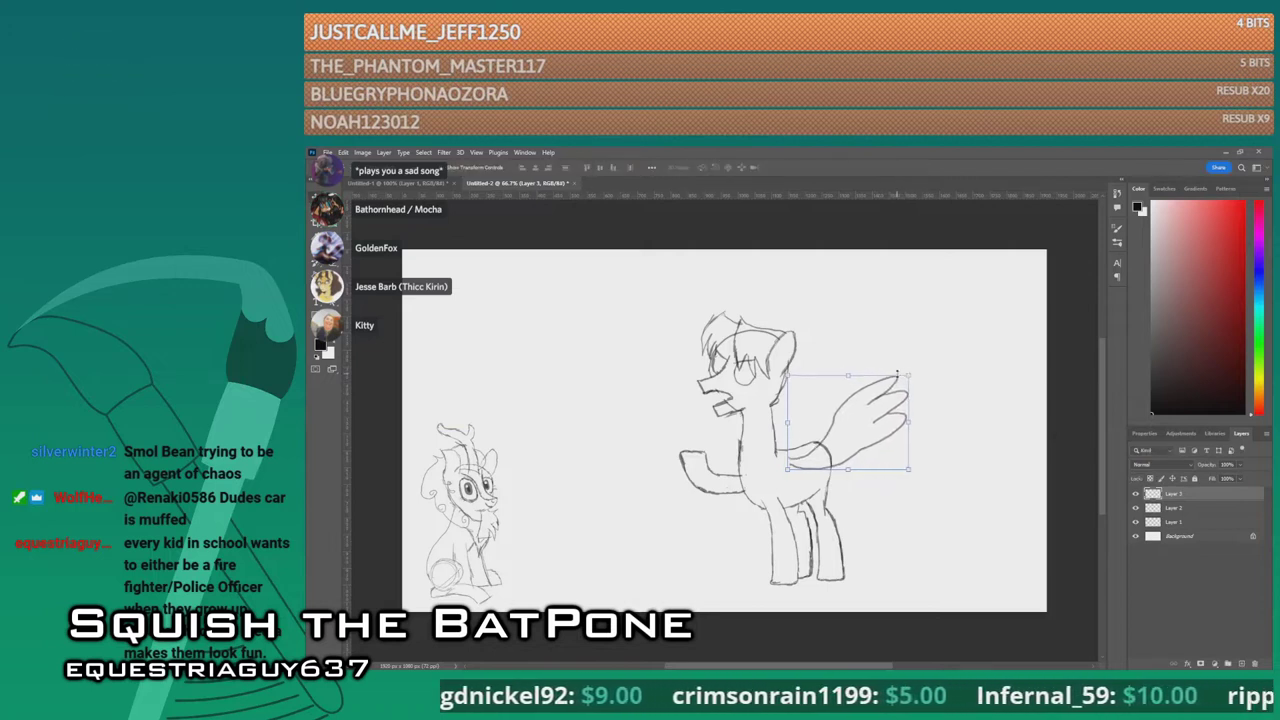
Step: Duplicate the wing as a second, slightly offset wing beneath the body layer, and merge the pony's layers into one
key(ctrl+j)
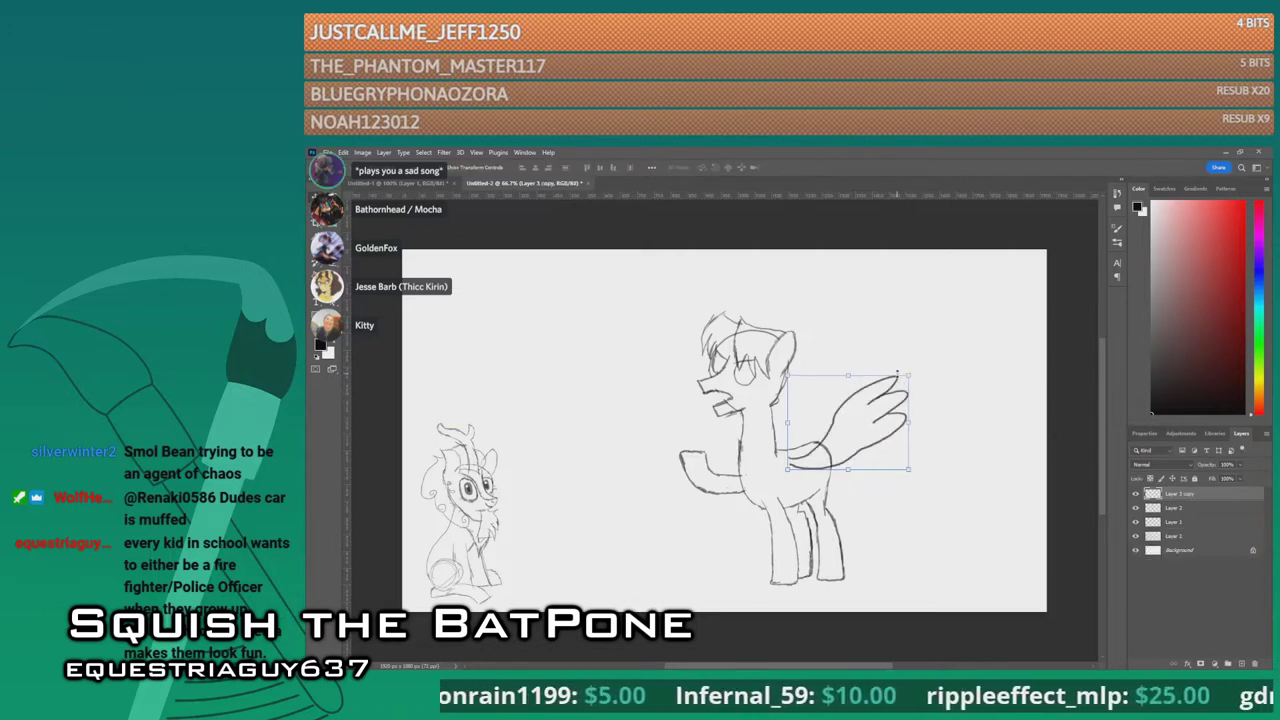
drag(1183, 492, 1188, 521)
drag(850, 420, 826, 441)
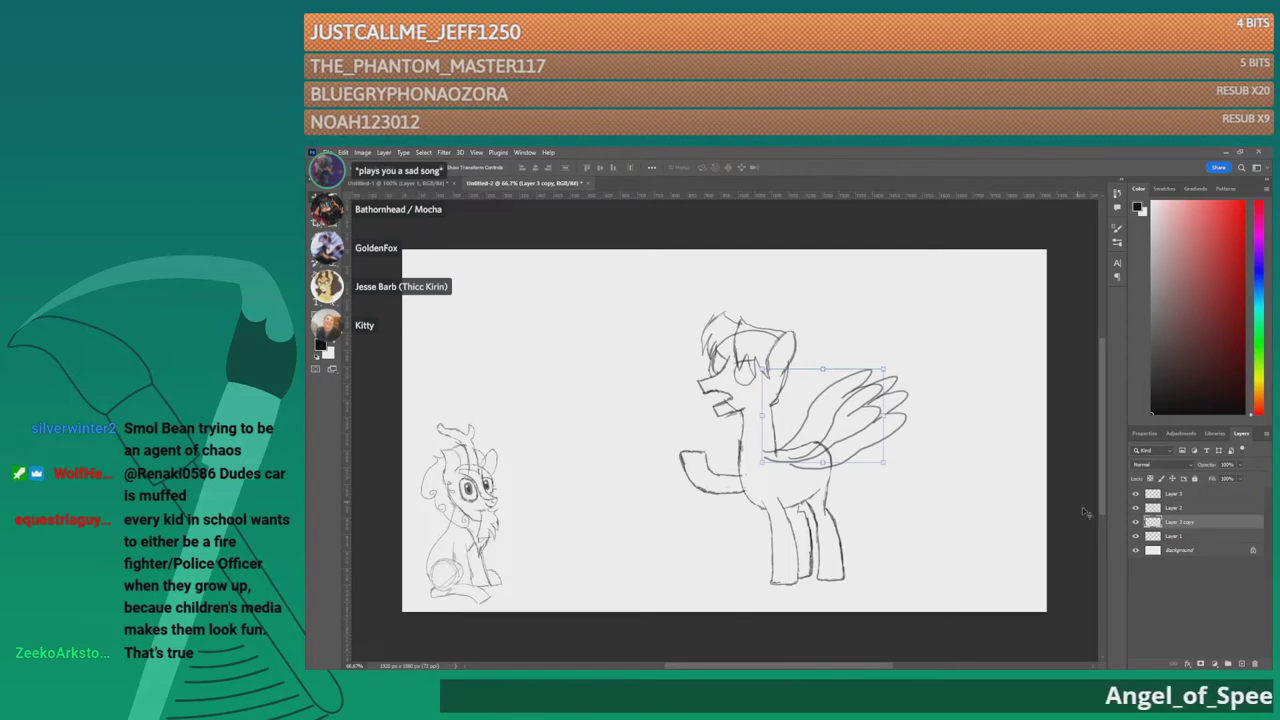
shift+click(1186, 496)
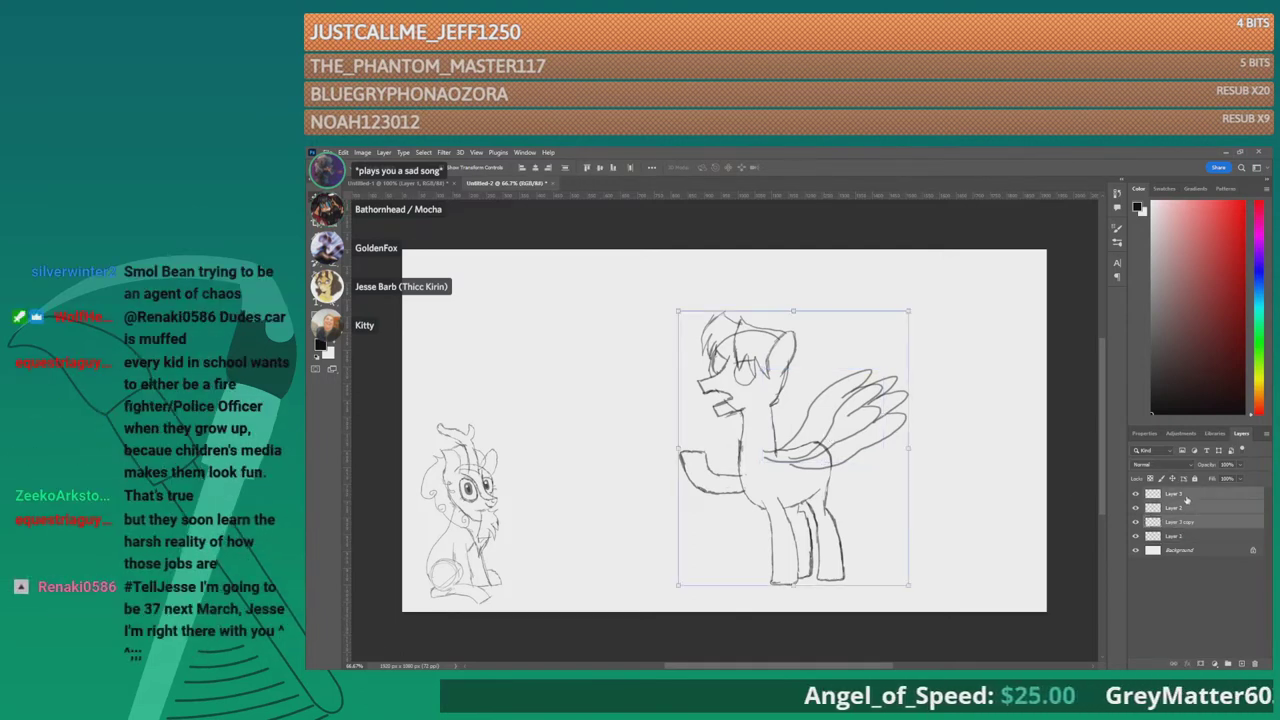
key(ctrl+e)
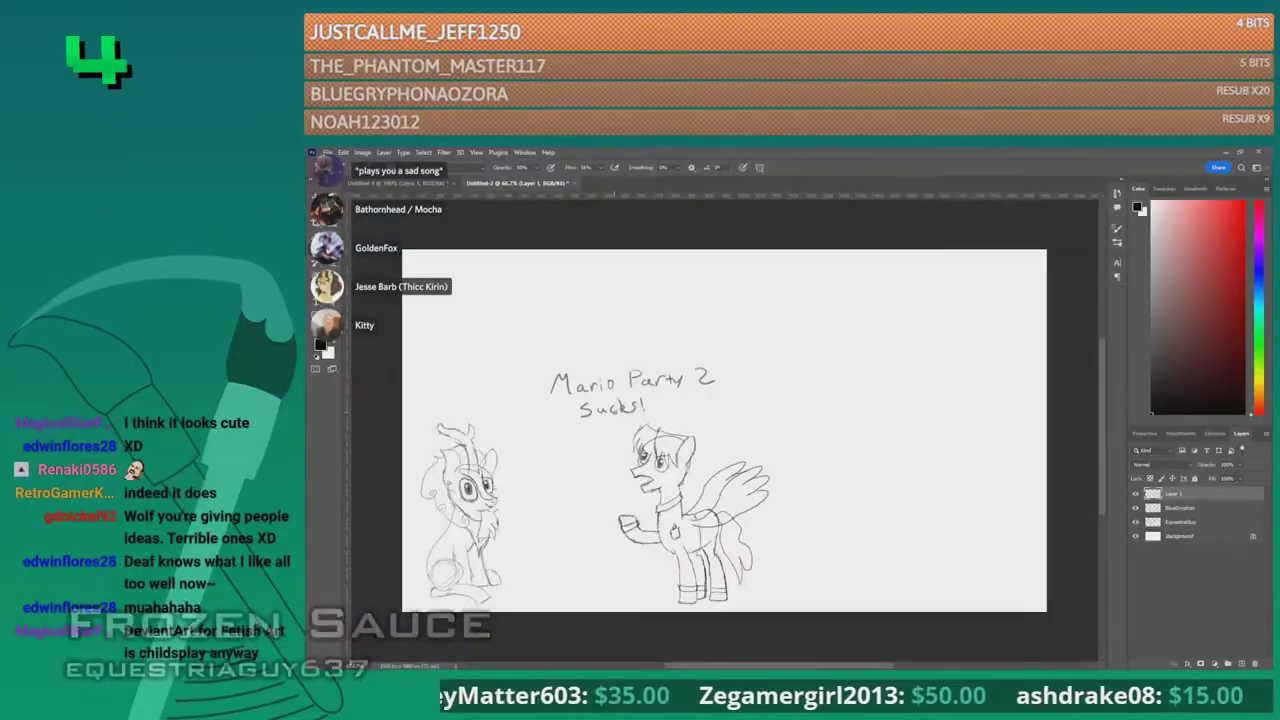
Step: Move the "Mario Party 2 Sucks!" lettering into the space between the kirin and the pegasus
key(v)
drag(630, 392, 582, 395)
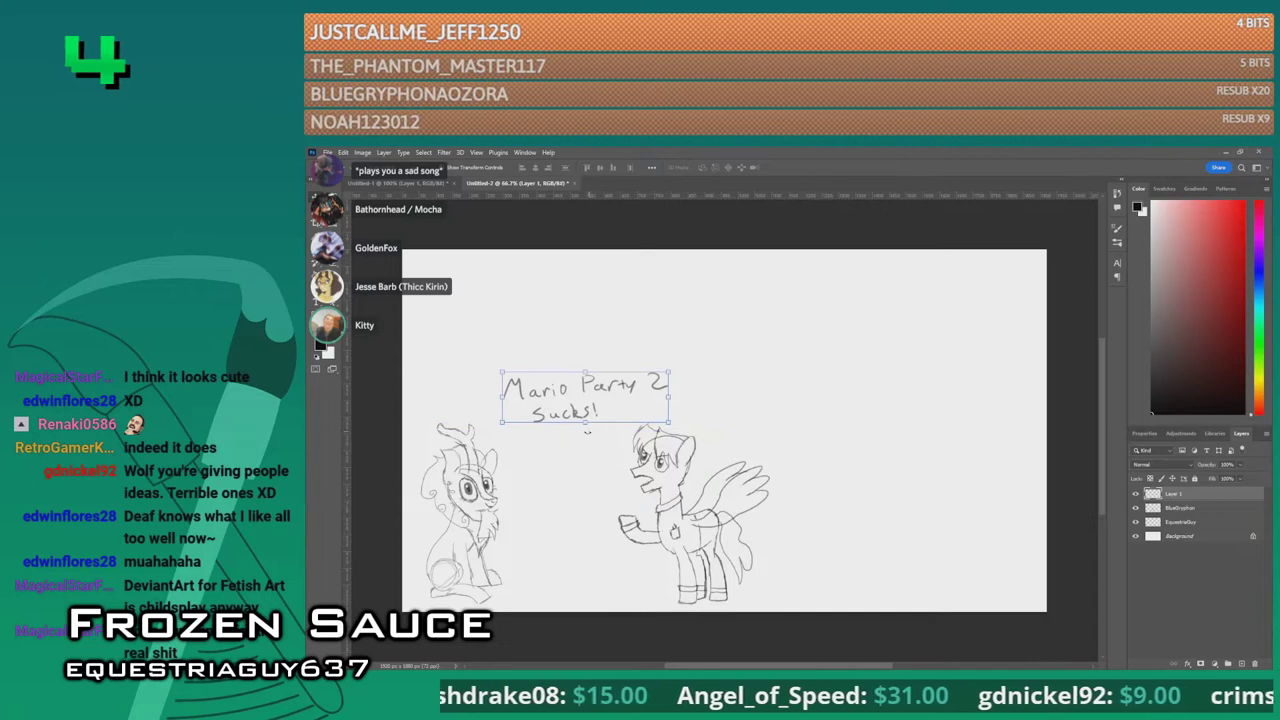
key(b)
drag(584, 428, 628, 414)
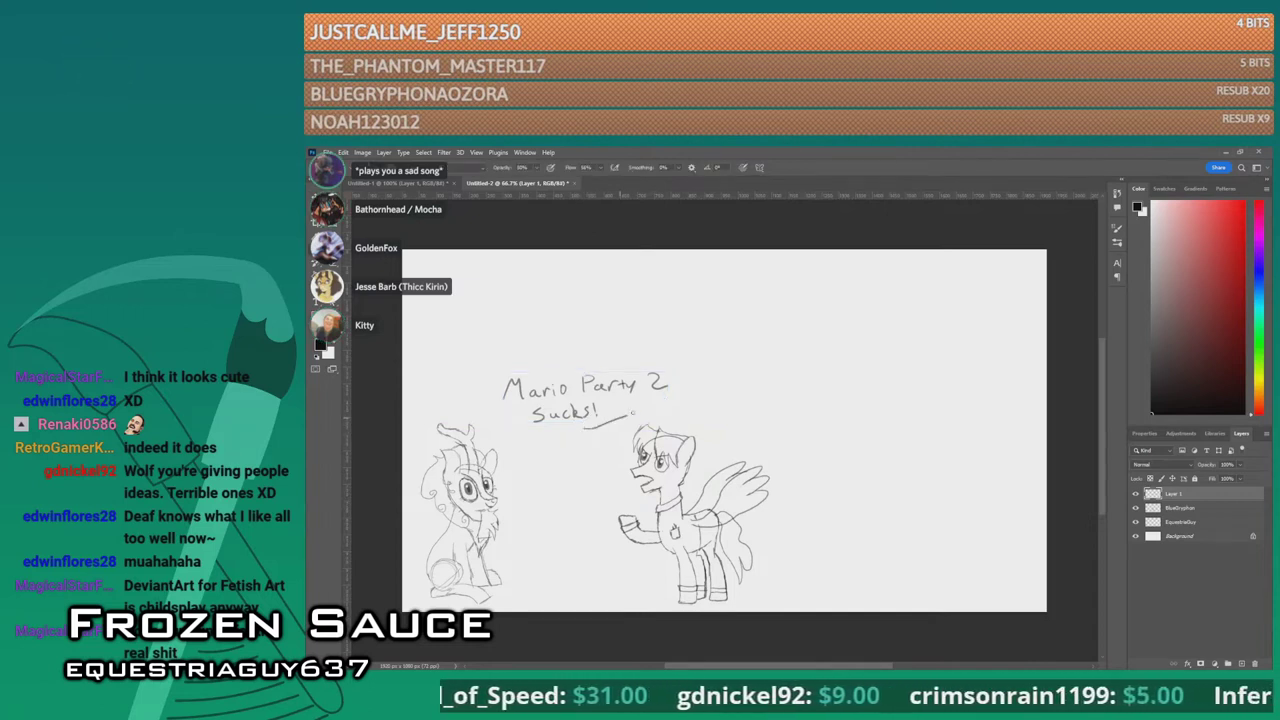
mouse_move(670, 374)
mouse_down()
mouse_move(630, 355)
mouse_move(581, 358)
mouse_move(489, 389)
mouse_move(517, 423)
mouse_move(577, 426)
mouse_move(600, 452)
mouse_up()
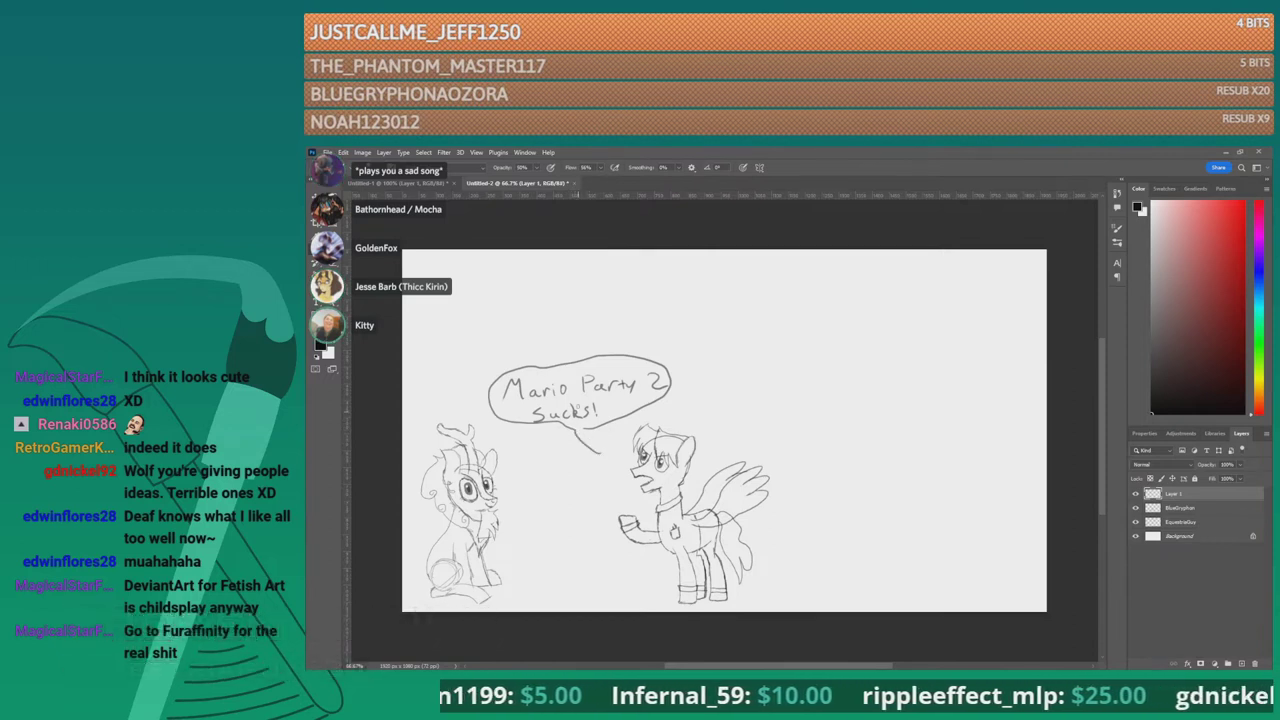
key(ctrl+z)
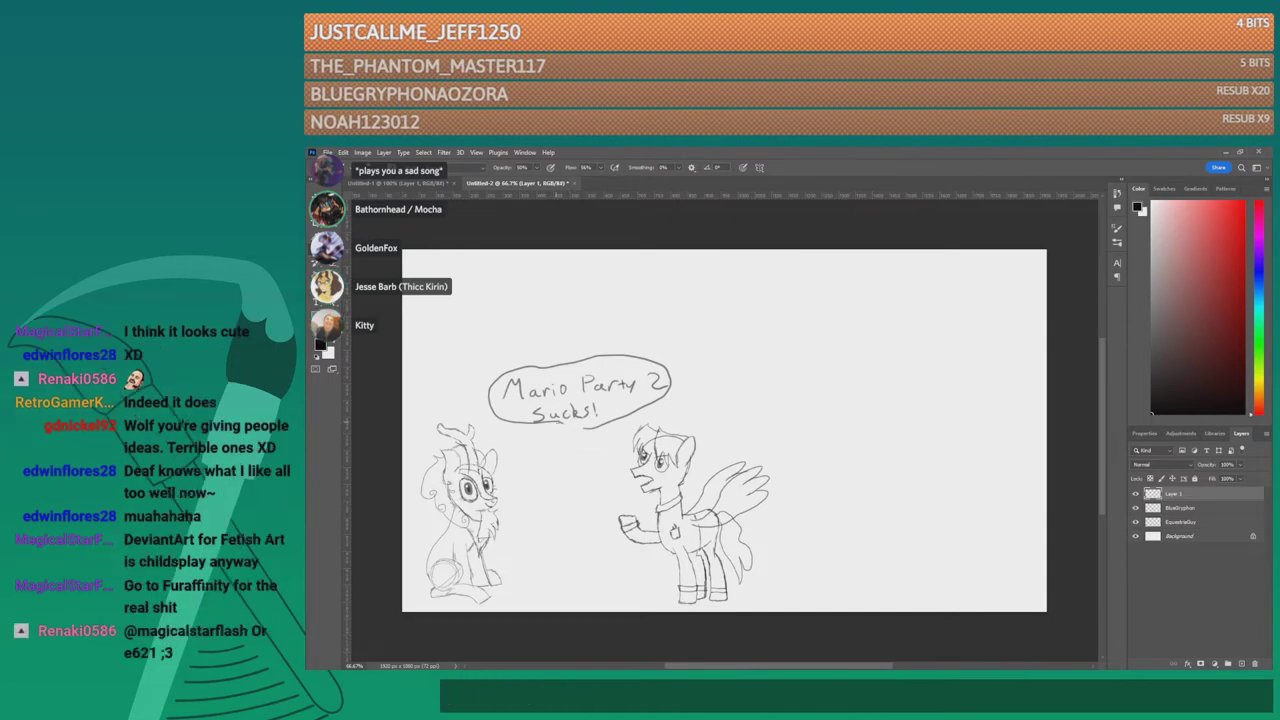
drag(572, 429, 604, 467)
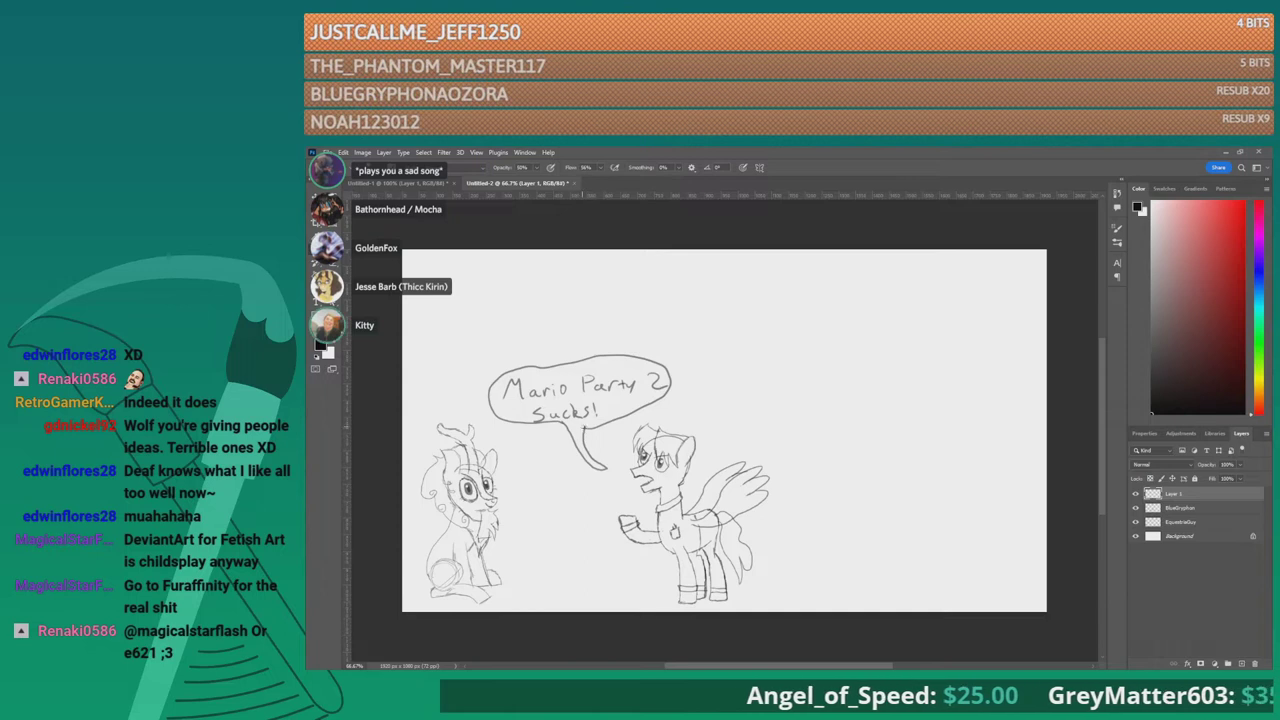
key(ctrl+z)
key(ctrl+z)
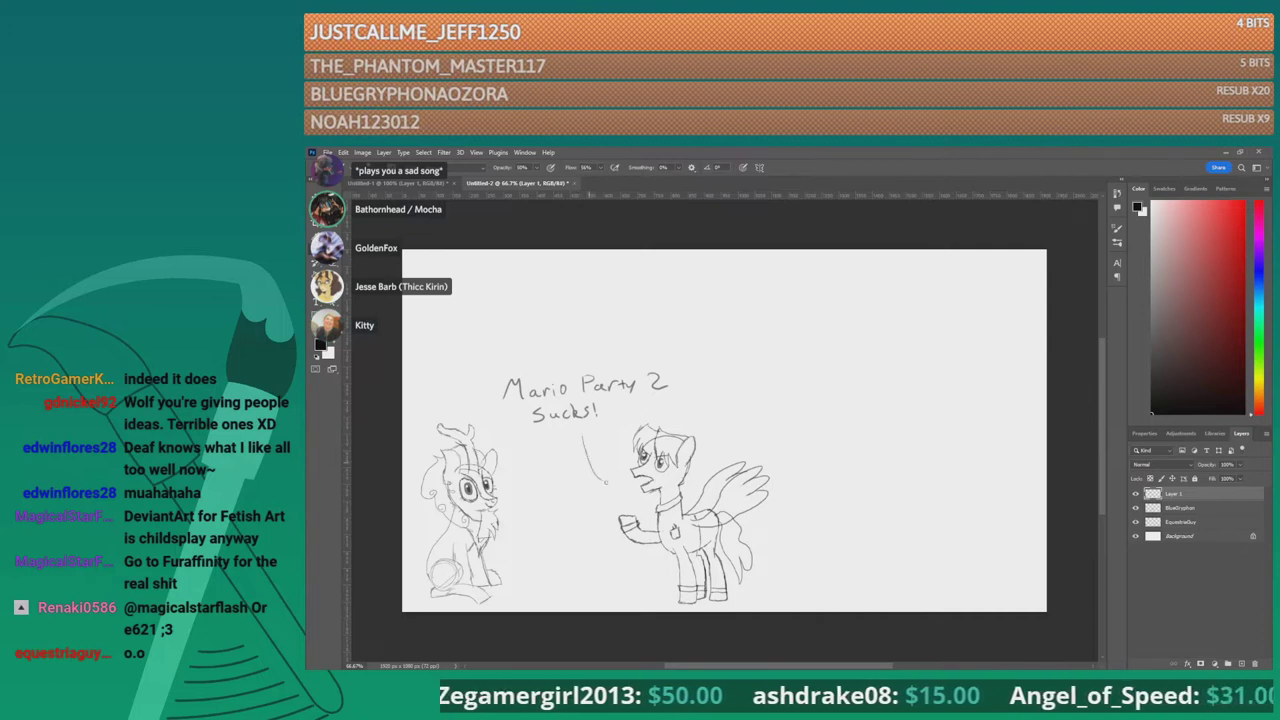
Step: Draw a rounded speech bubble around "Mario Party 2 Sucks!" with a curved tail leading to the pegasus's mouth
drag(565, 438, 621, 484)
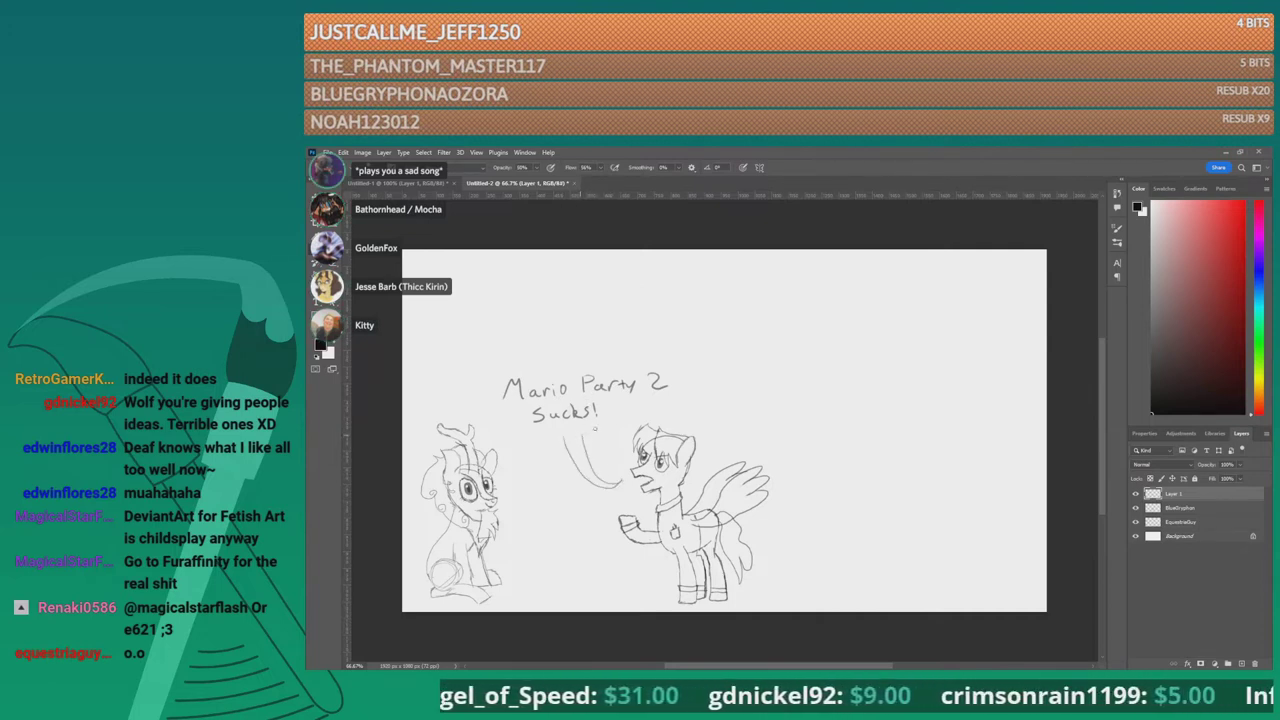
mouse_move(678, 395)
mouse_down()
mouse_move(649, 356)
mouse_move(481, 369)
mouse_up()
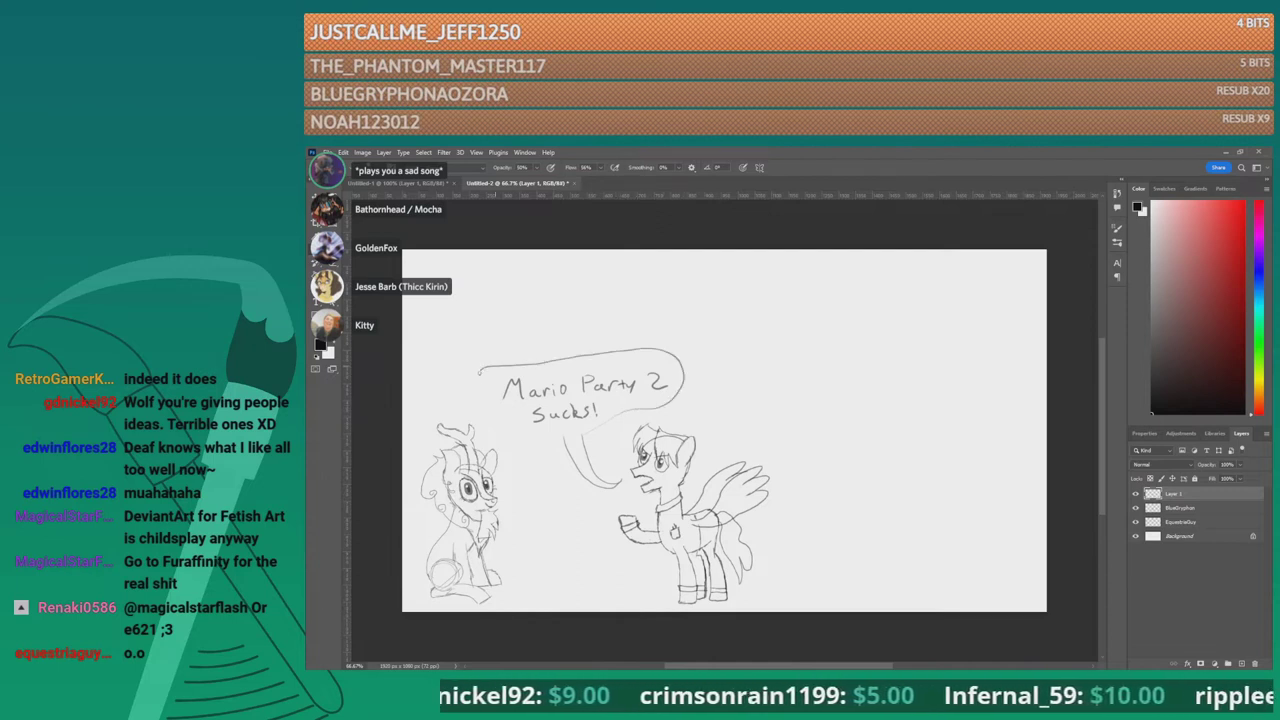
drag(521, 415, 567, 439)
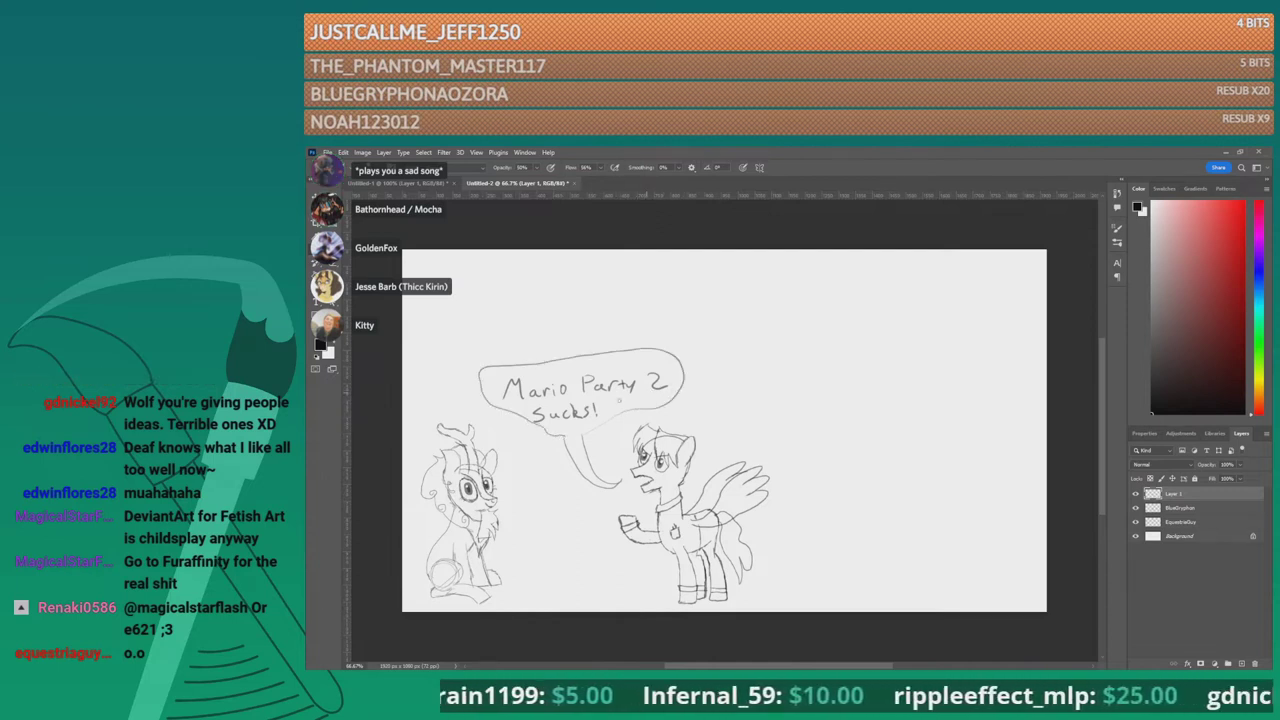
key(ctrl+z)
mouse_move(565, 440)
mouse_down()
mouse_move(494, 414)
mouse_move(523, 362)
mouse_move(662, 351)
mouse_move(686, 372)
mouse_up()
drag(632, 413, 582, 436)
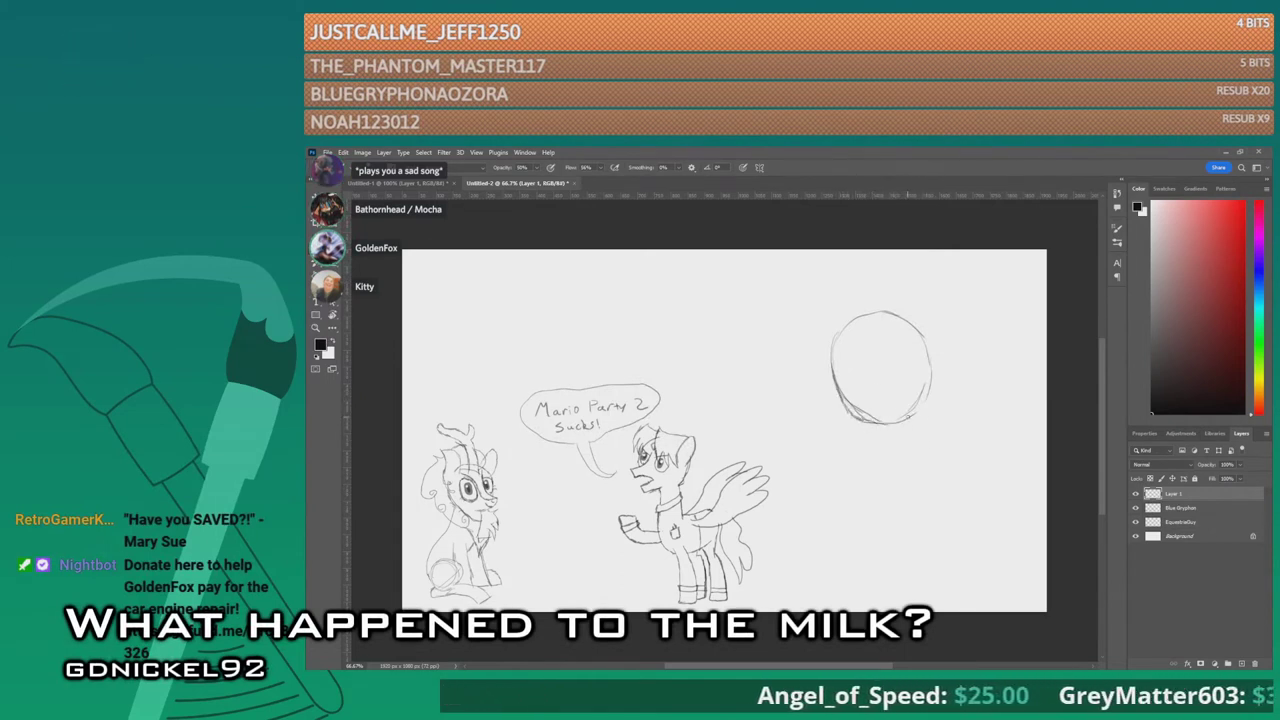
Step: Sketch the head of a pony in a cowboy hat on Layer 1, drawing its round construction outline, muzzle and eyes
mouse_move(930, 370)
mouse_down()
mouse_move(933, 398)
mouse_move(932, 376)
mouse_up()
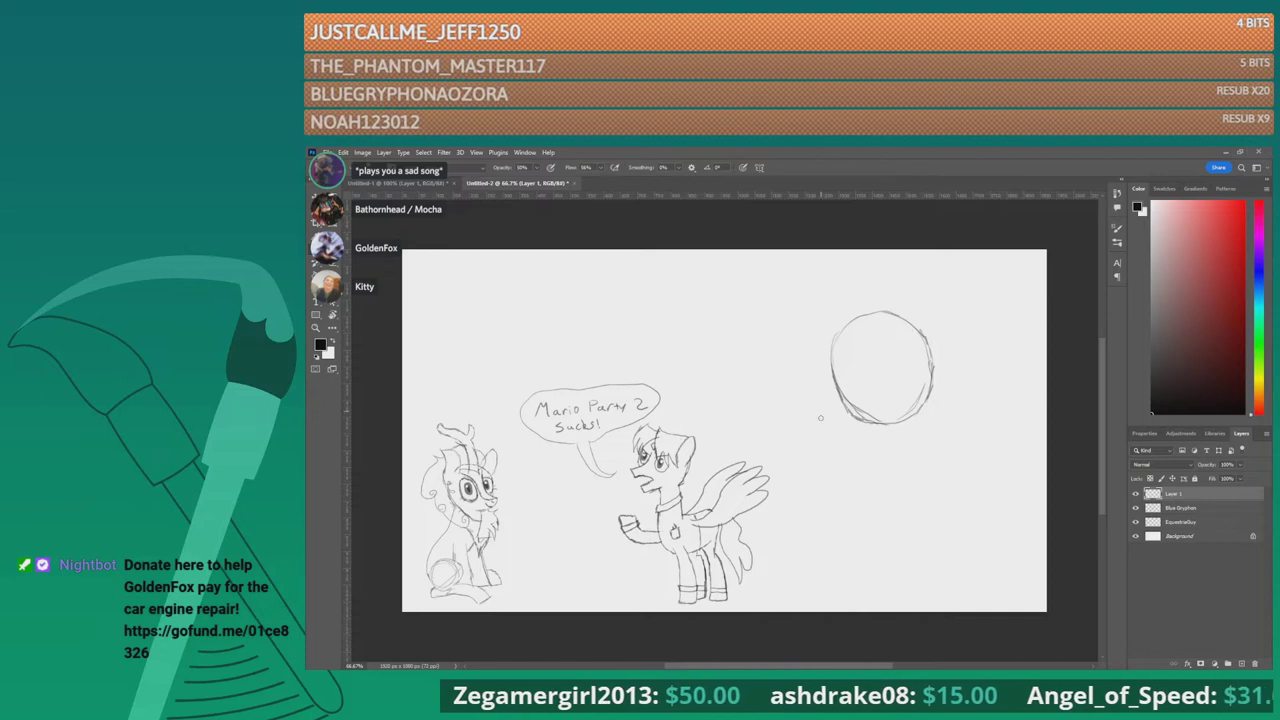
mouse_move(836, 382)
mouse_down()
mouse_move(878, 418)
mouse_move(921, 389)
mouse_up()
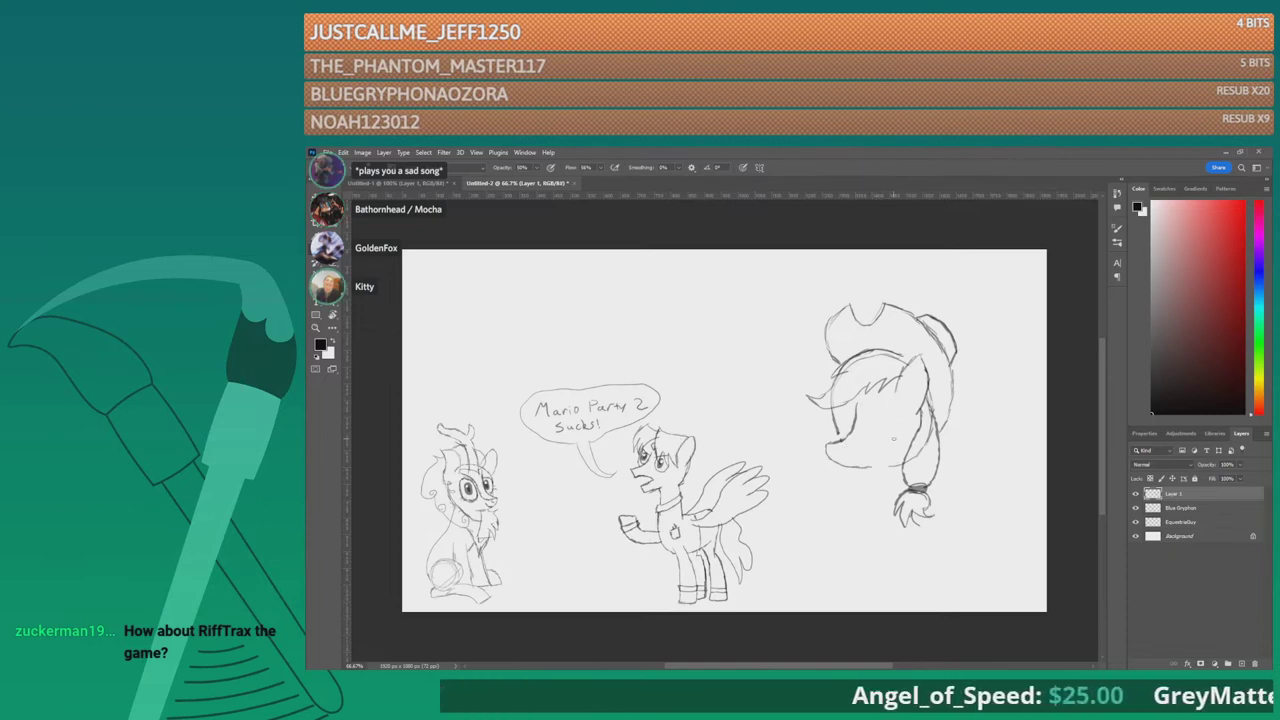
drag(868, 465, 884, 467)
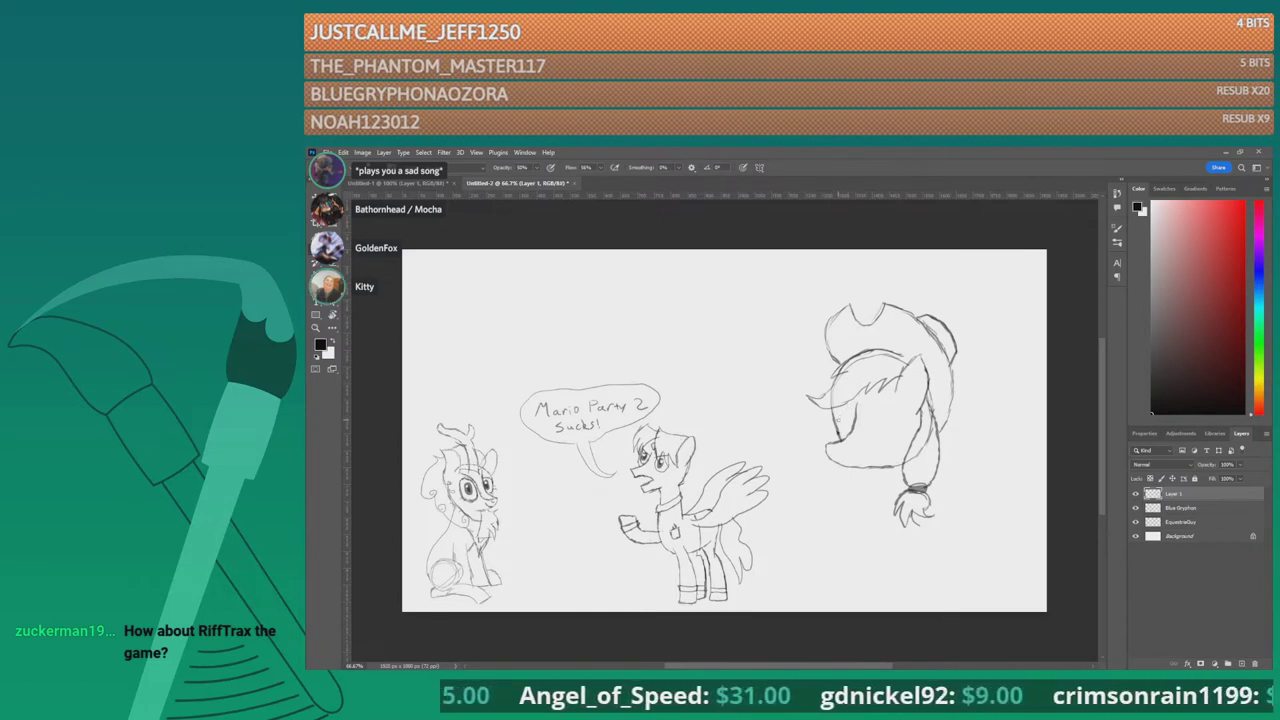
drag(840, 418, 833, 443)
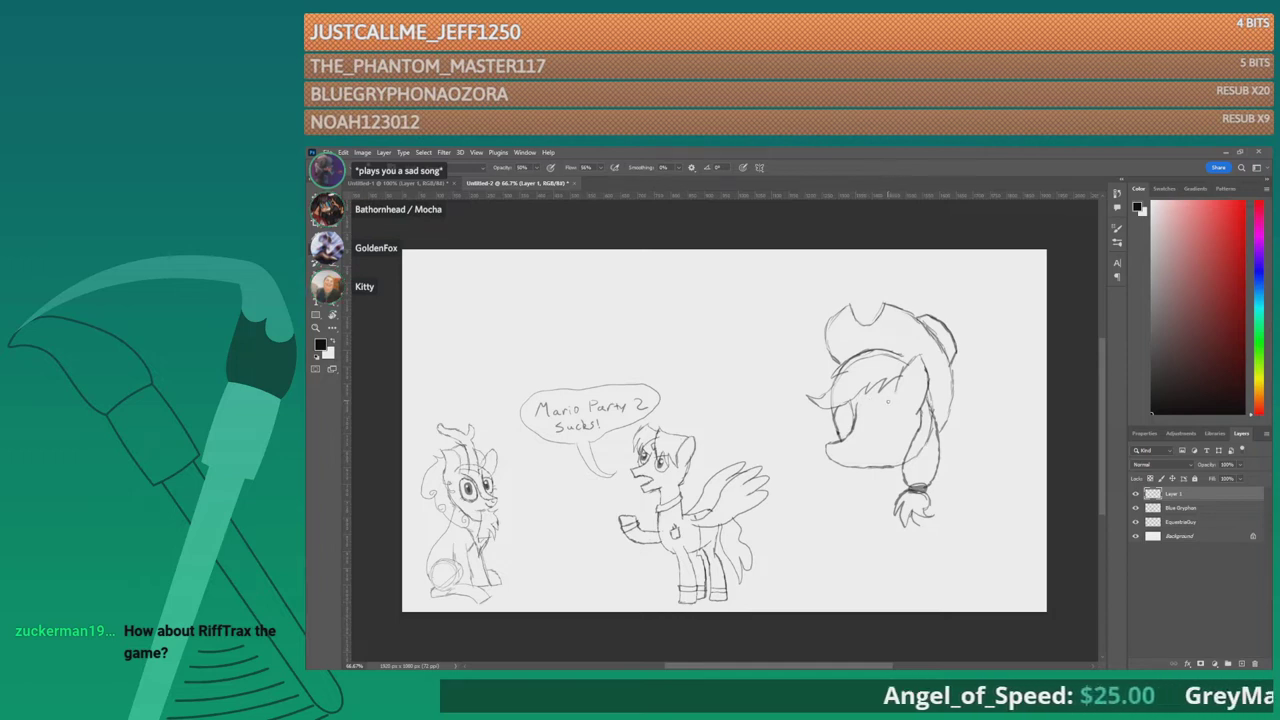
drag(869, 443, 880, 444)
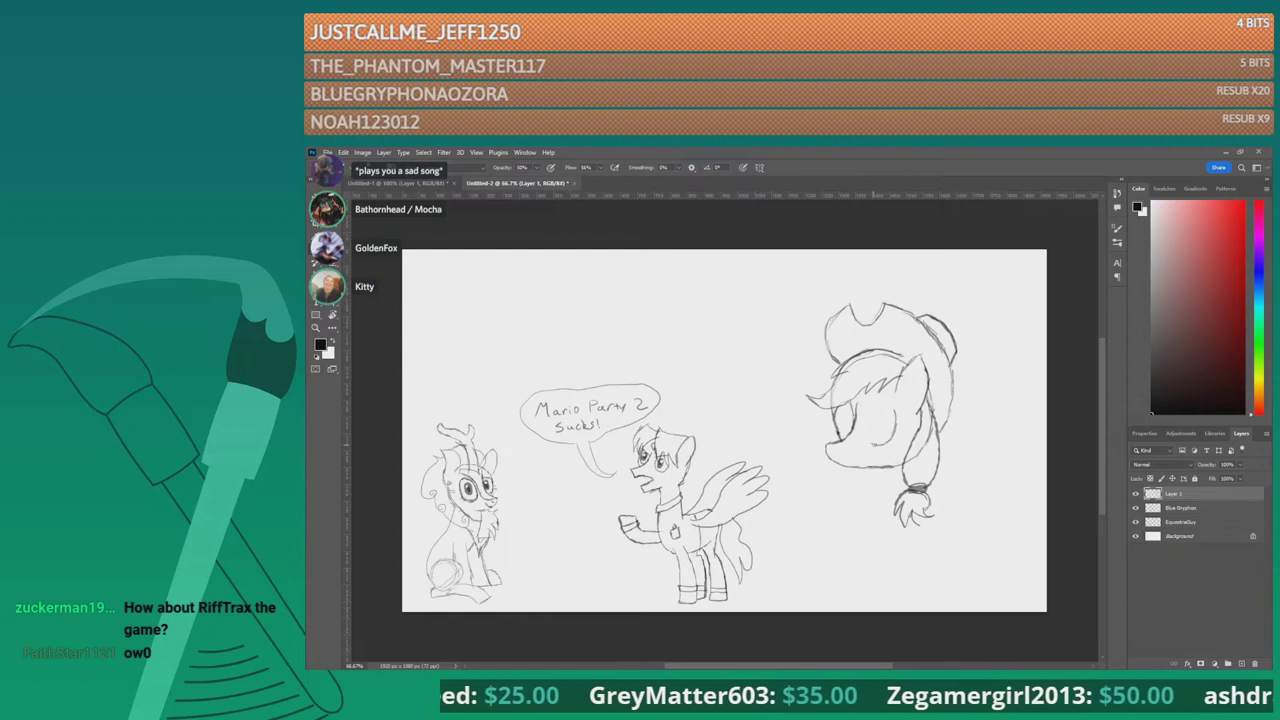
drag(872, 432, 873, 412)
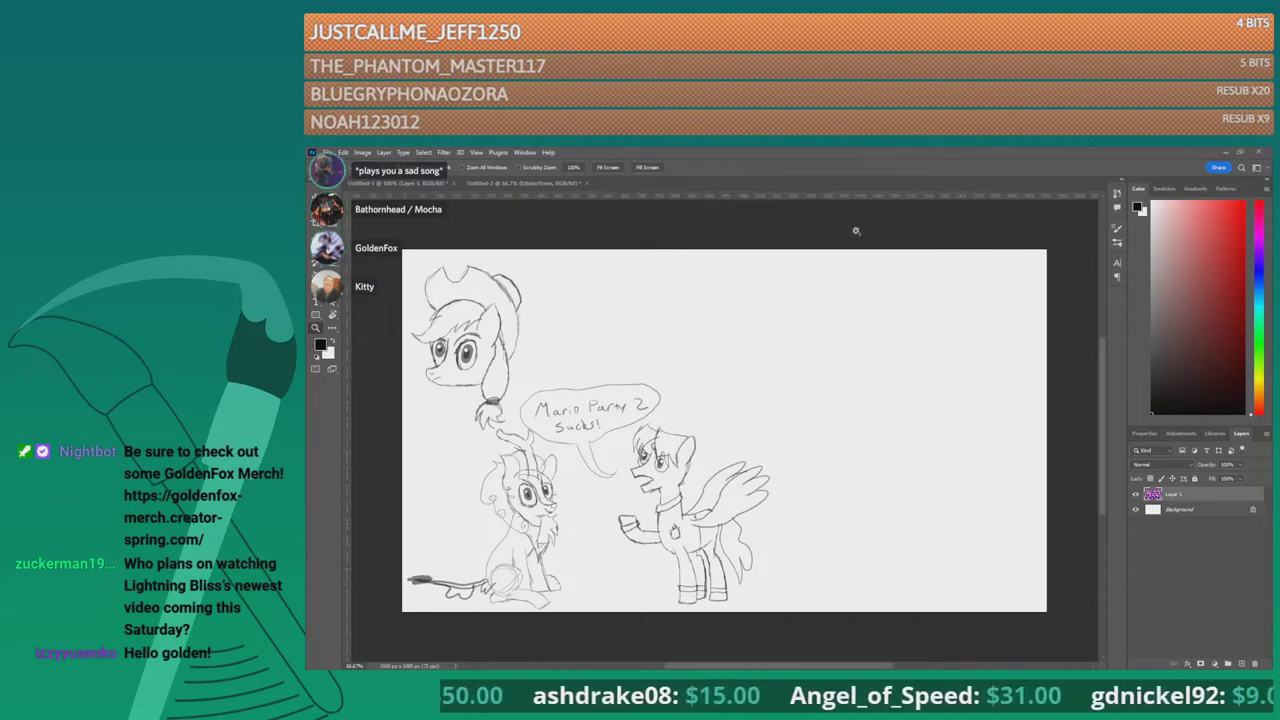
key(ctrl+Tab)
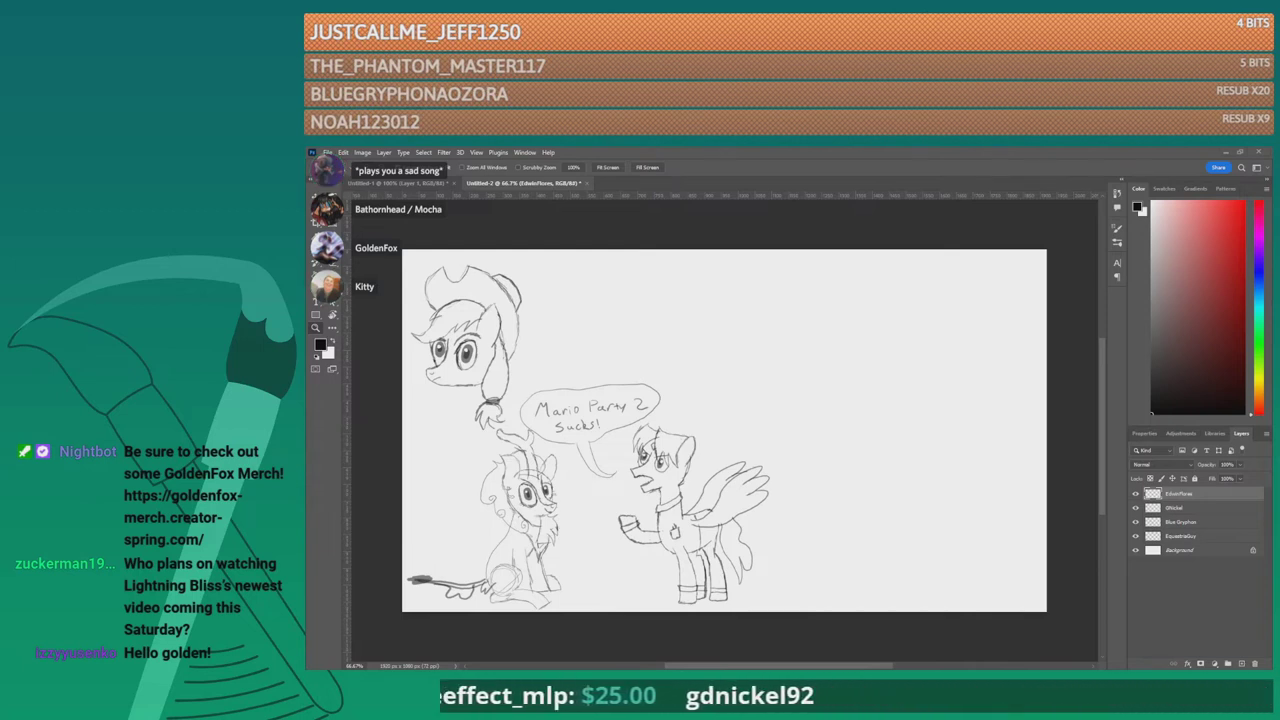
key(ctrl+Tab)
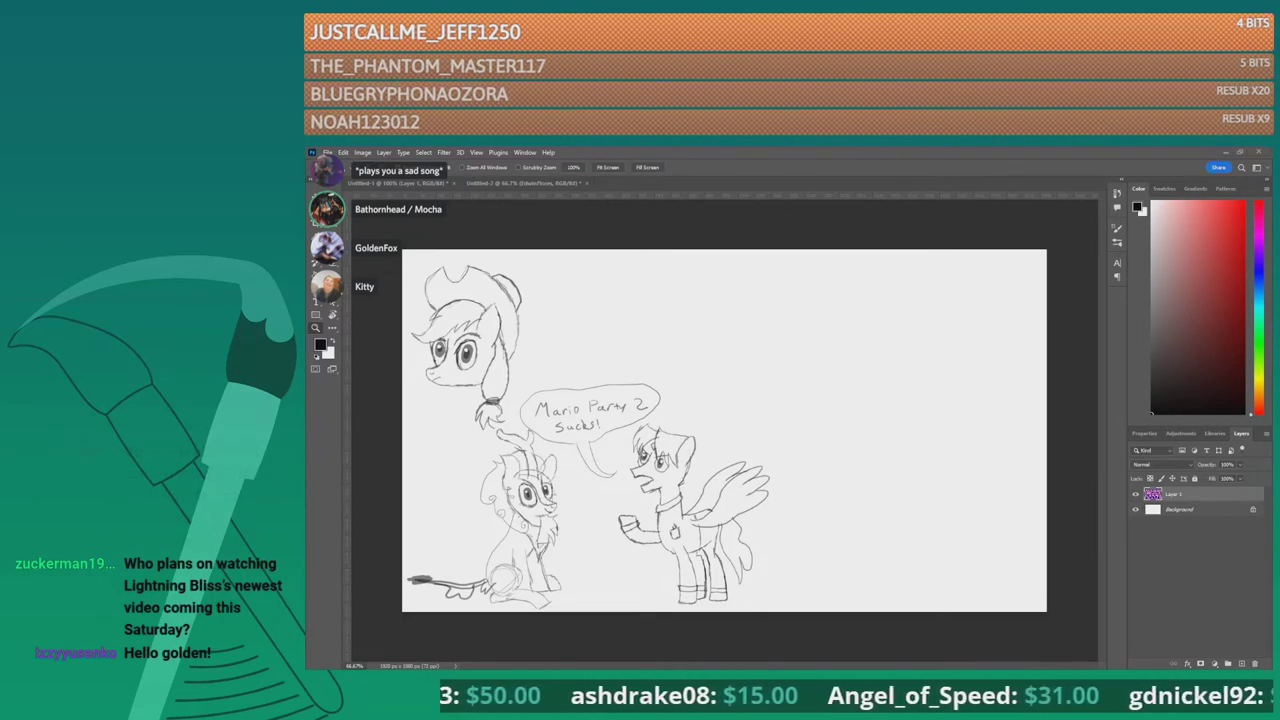
click(550, 183)
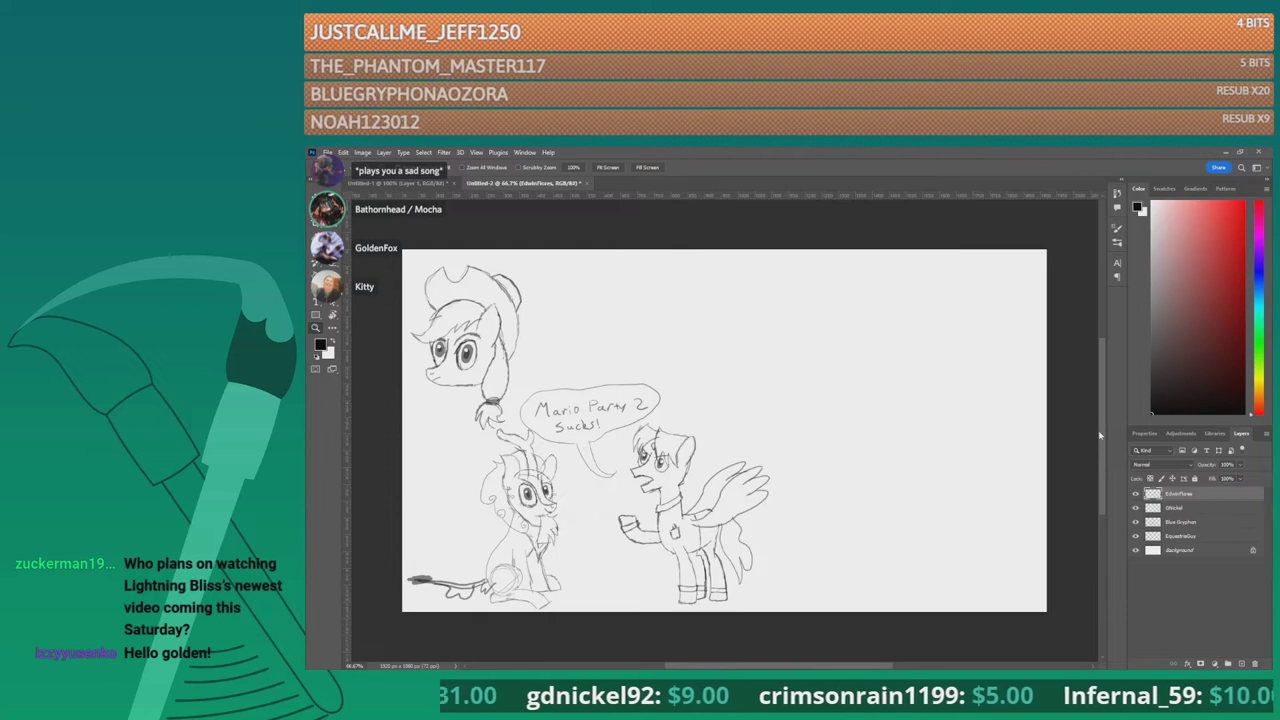
key(v)
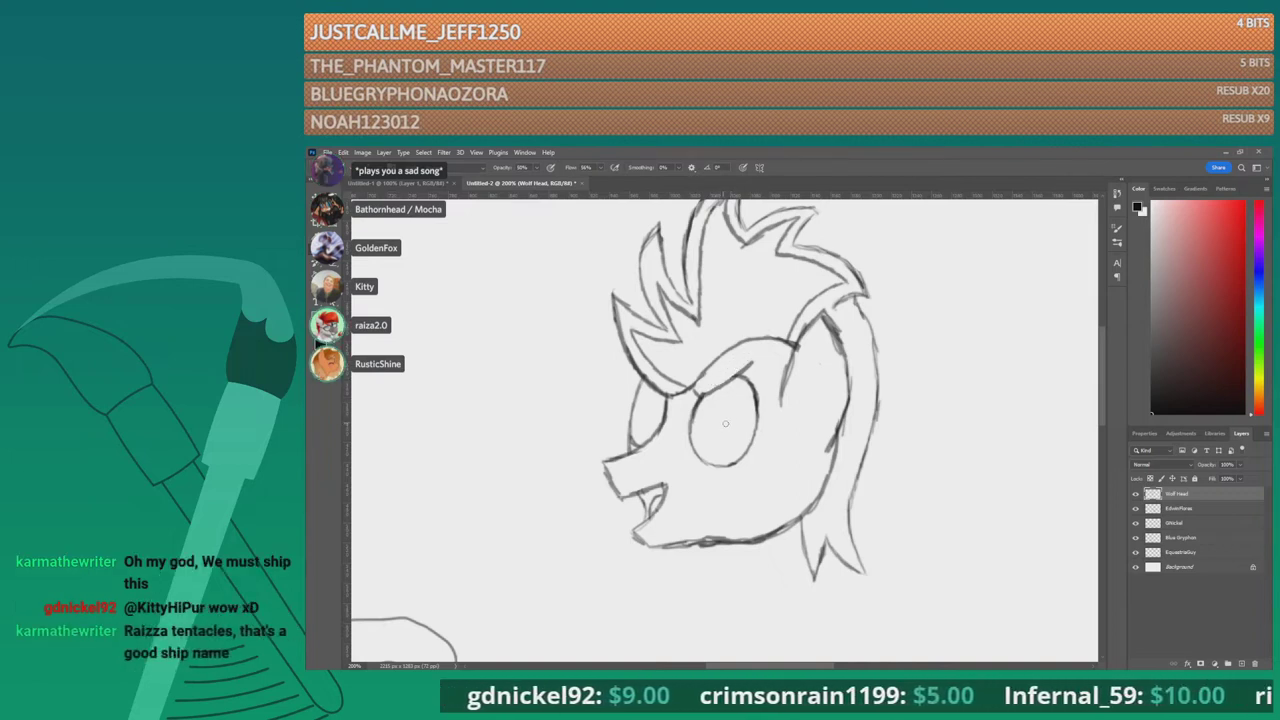
Step: Enlarge the brush by three increments for working on the spiky-maned pony head's eye
key(bracketright)
key(bracketright)
key(bracketright)
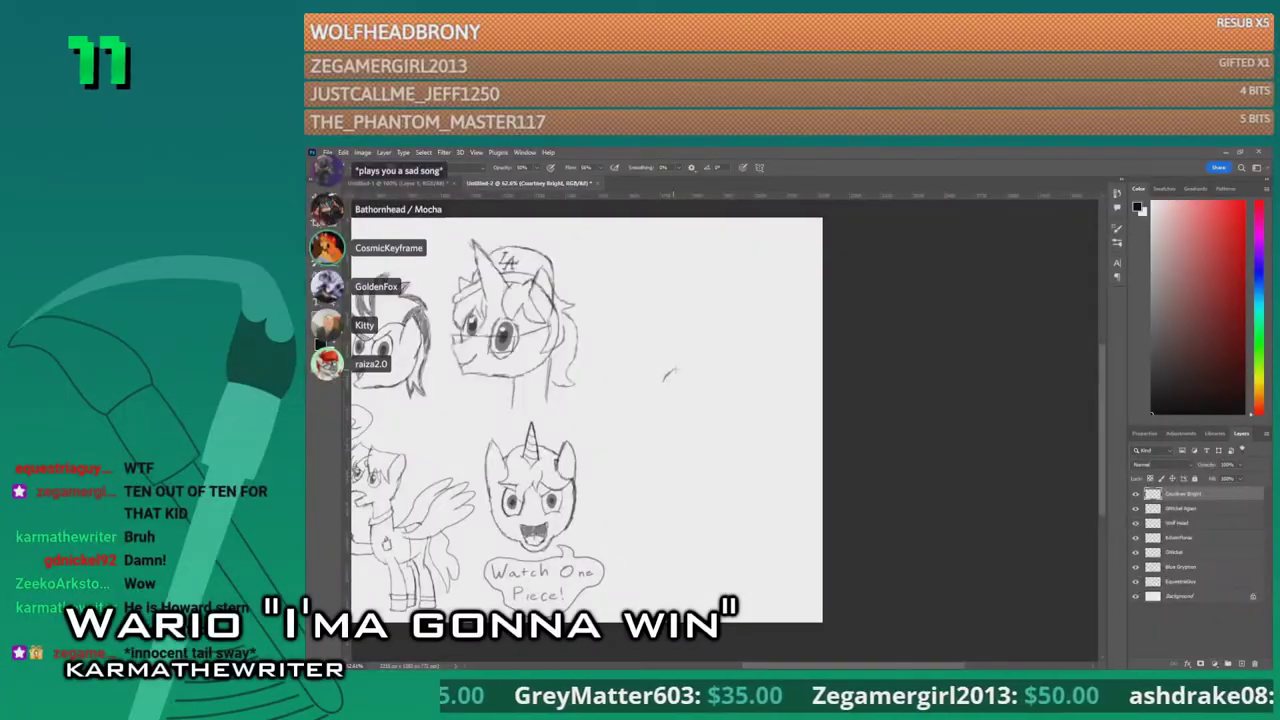
Step: Sketch the head and body curves of a new figure in the blank area beside the capped unicorn, and apply the figure's transform
drag(668, 374, 700, 366)
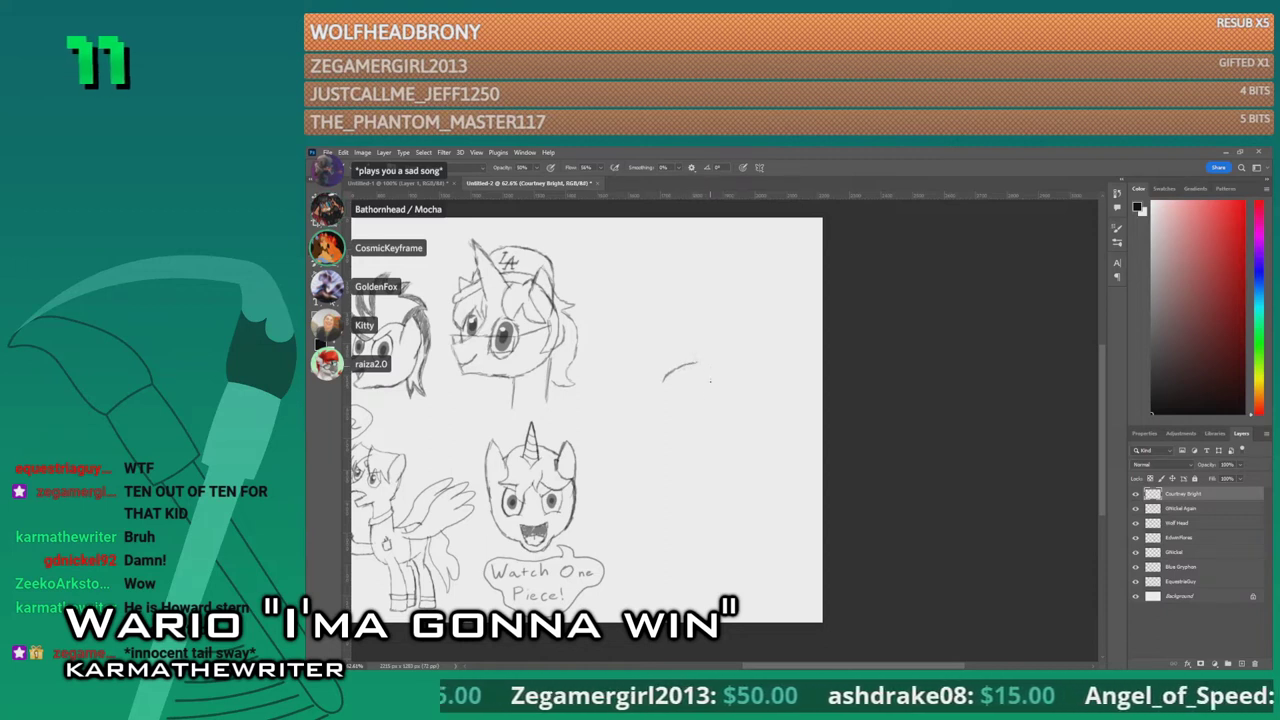
mouse_move(698, 397)
mouse_down()
mouse_move(698, 412)
mouse_move(719, 374)
mouse_up()
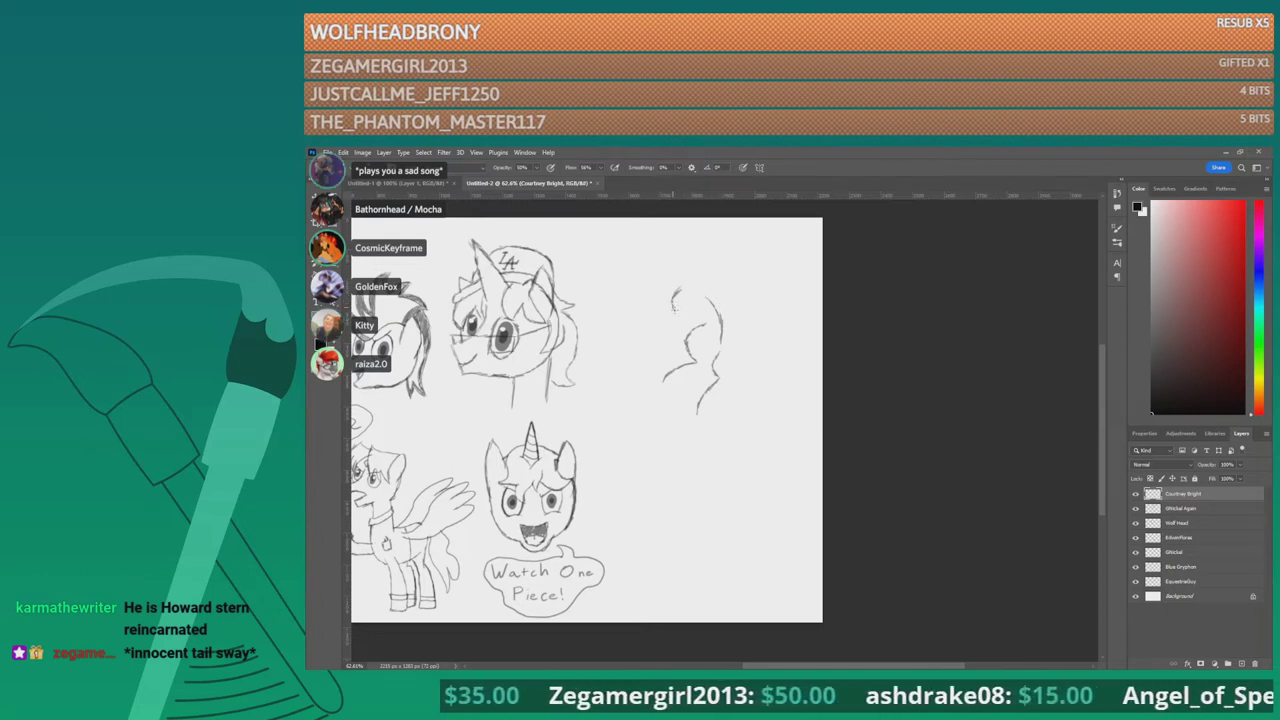
drag(673, 292, 695, 310)
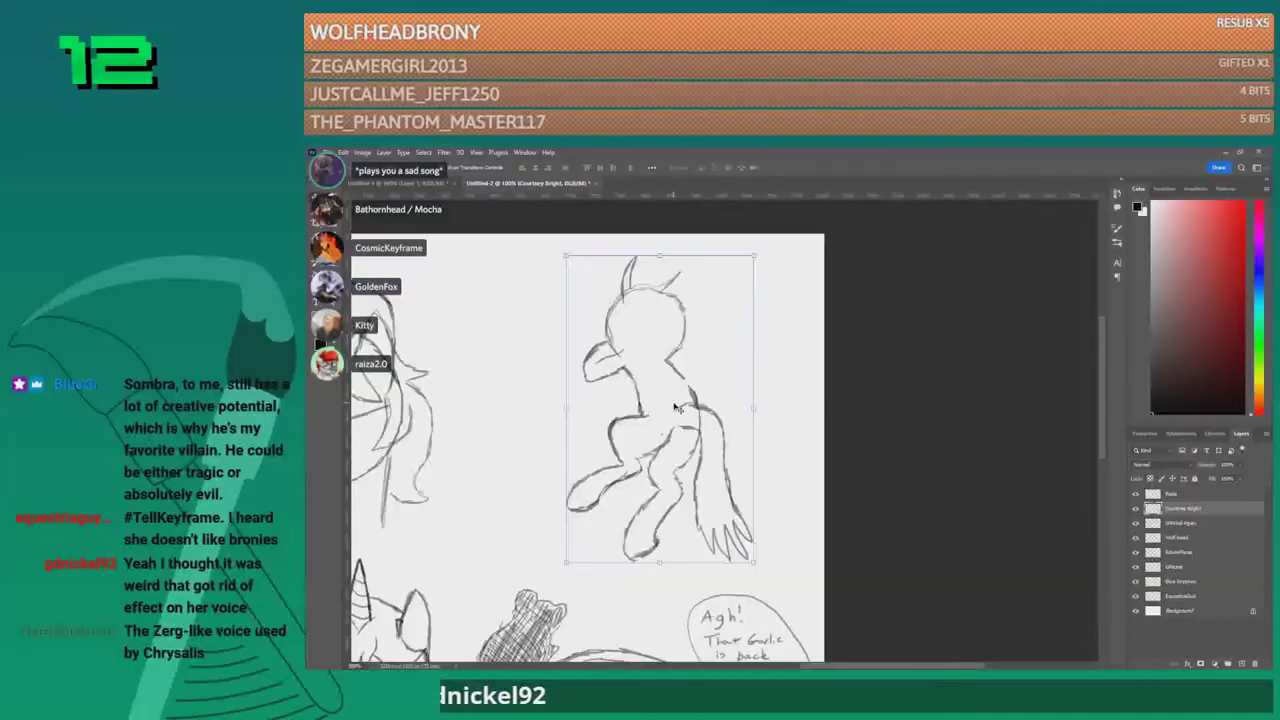
key(Return)
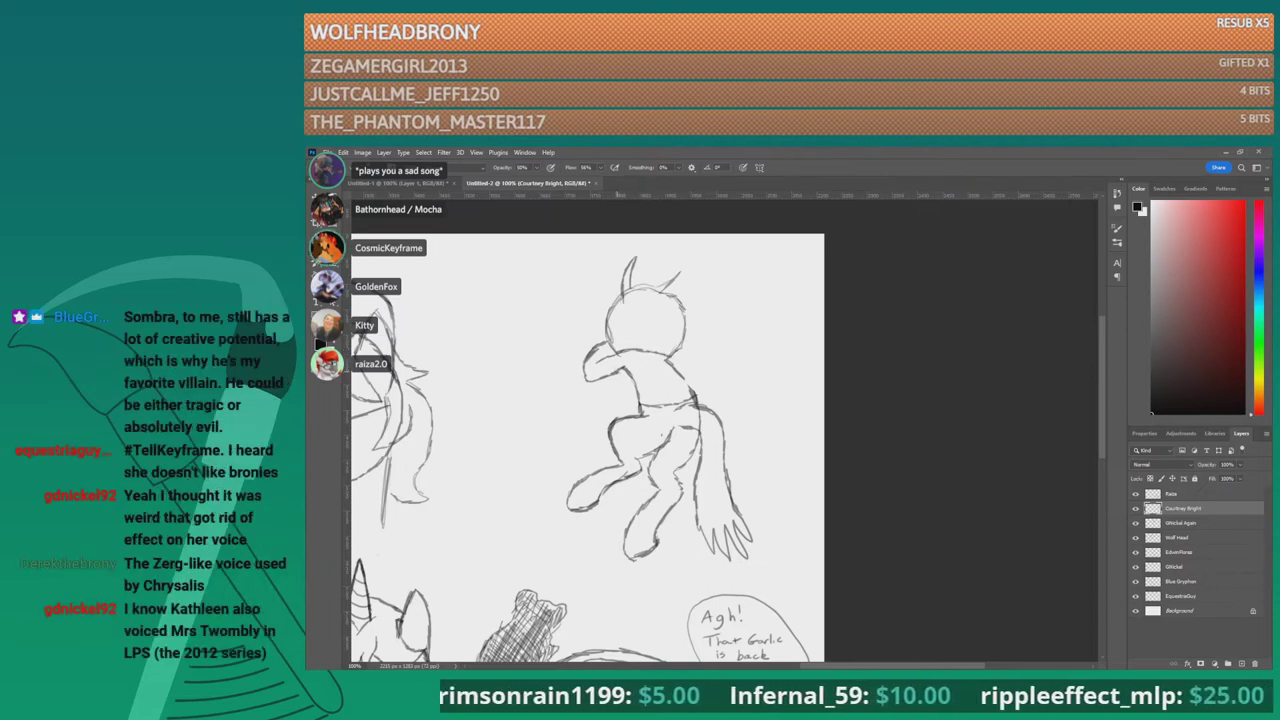
Step: Draw a collar band around the new figure's neck, shade it with dark hatching, and add a short stroke beside the head
drag(620, 366, 678, 358)
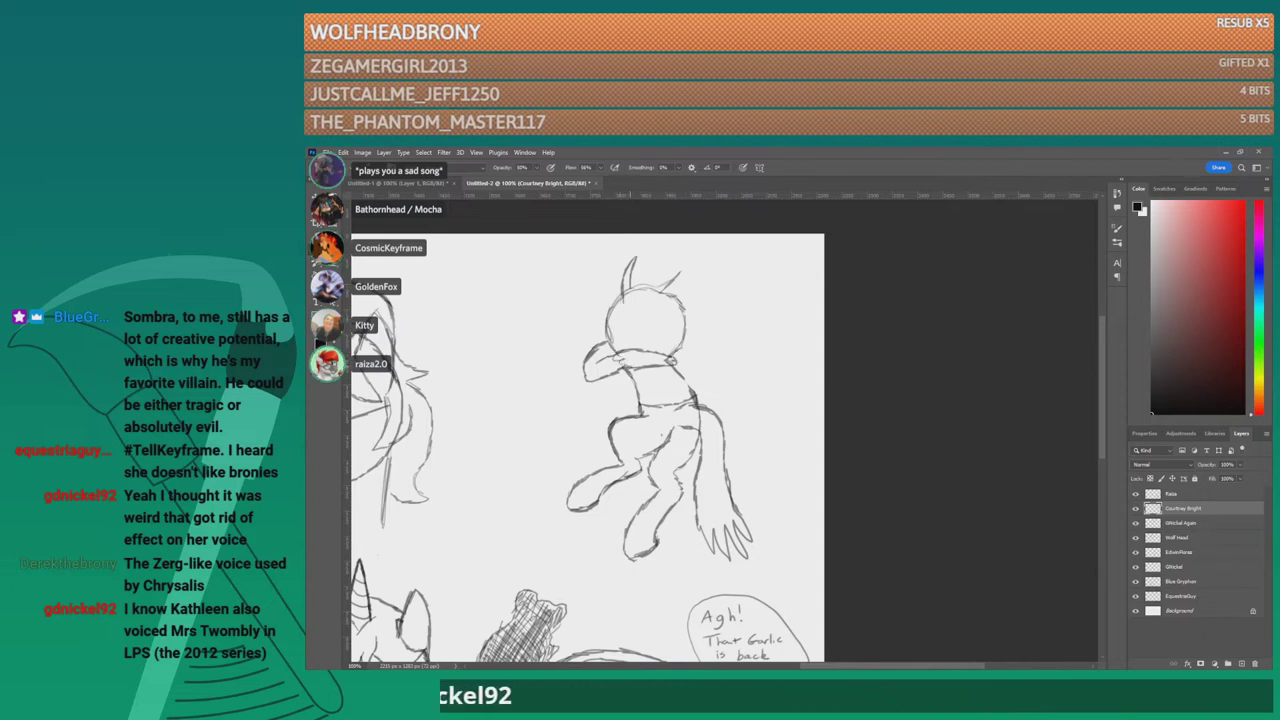
drag(616, 360, 632, 362)
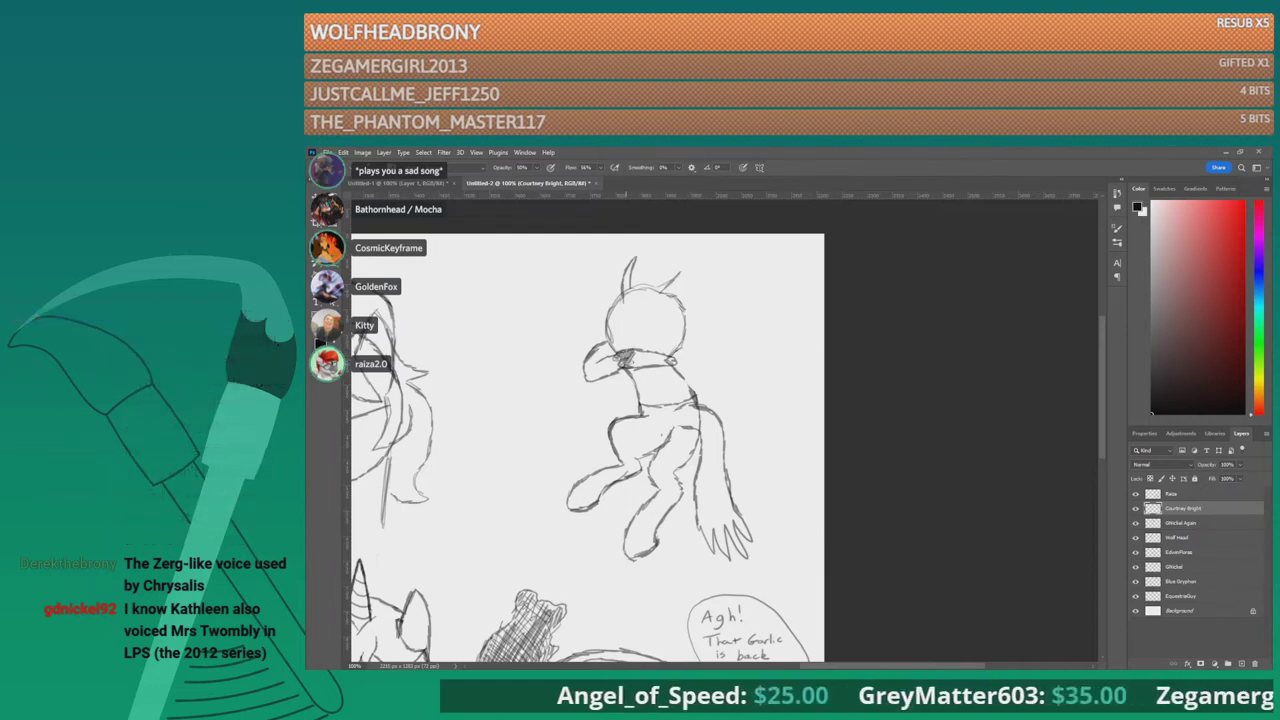
drag(632, 352, 662, 366)
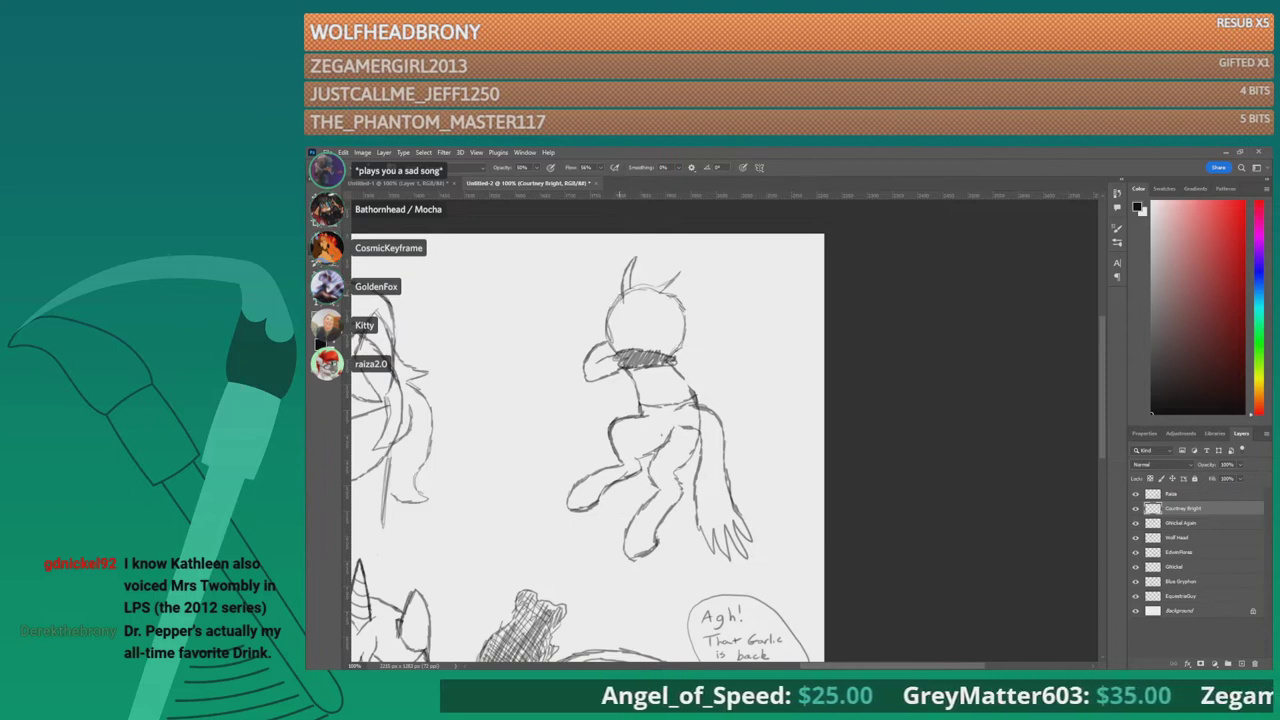
drag(608, 300, 599, 321)
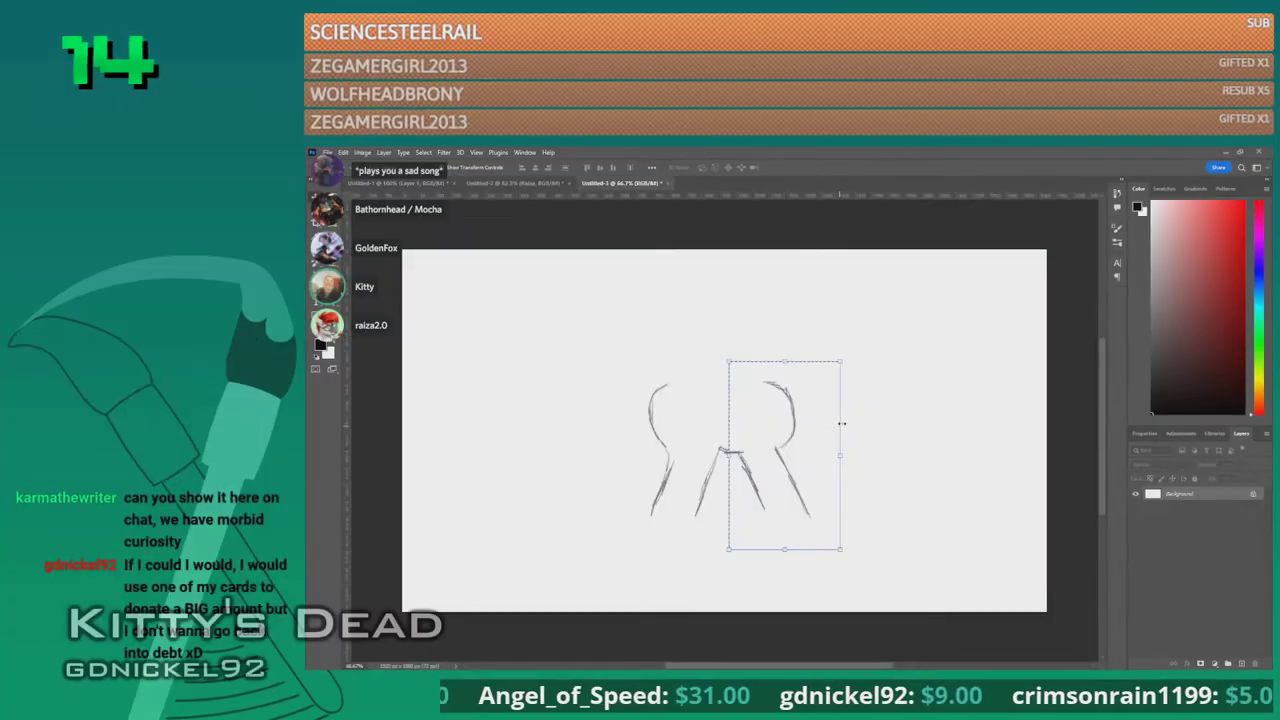
Step: Deselect the shifted body half, then join both halves with a curved back line and sketch two curved lines extending outward from the body's left end
key(m)
click(848, 413)
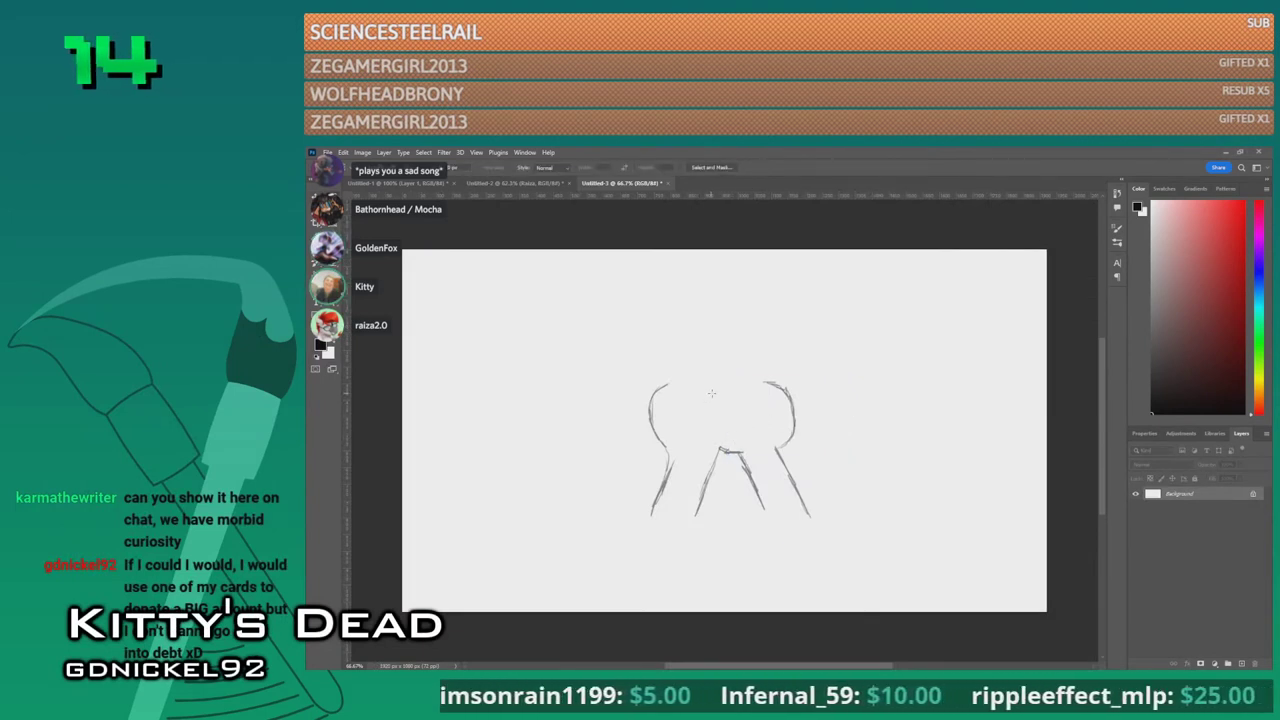
key(b)
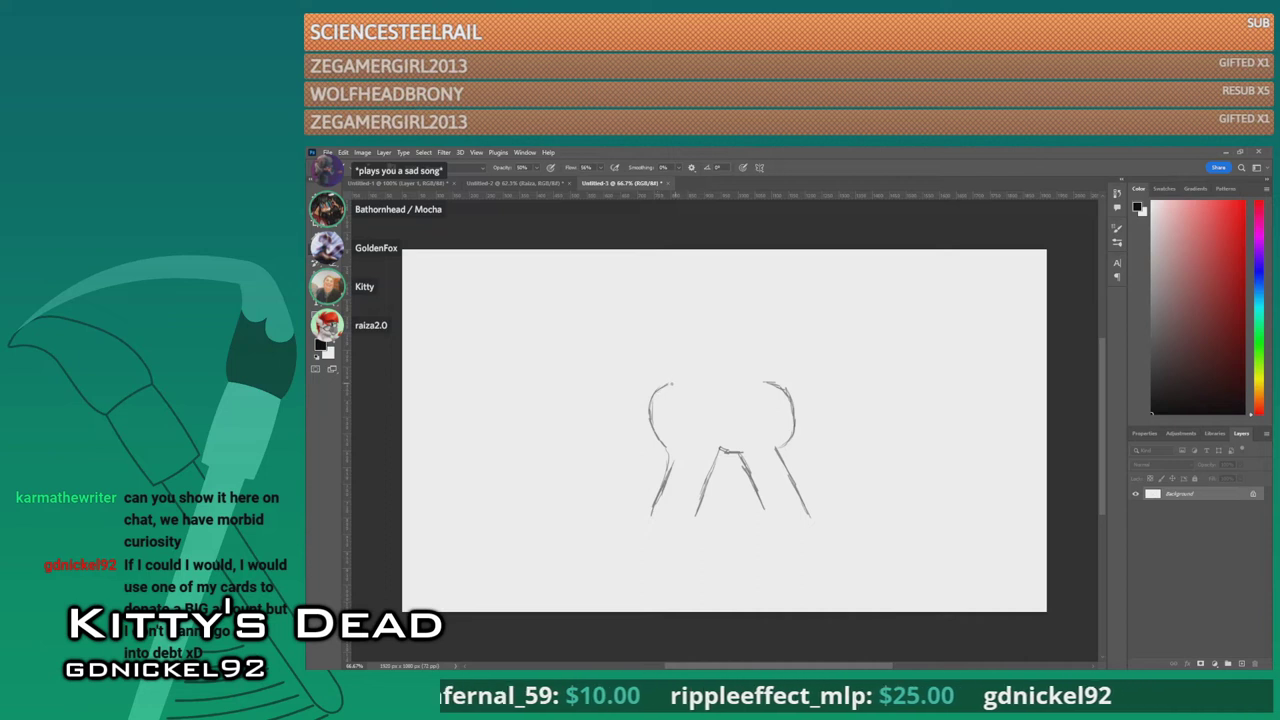
drag(756, 380, 772, 381)
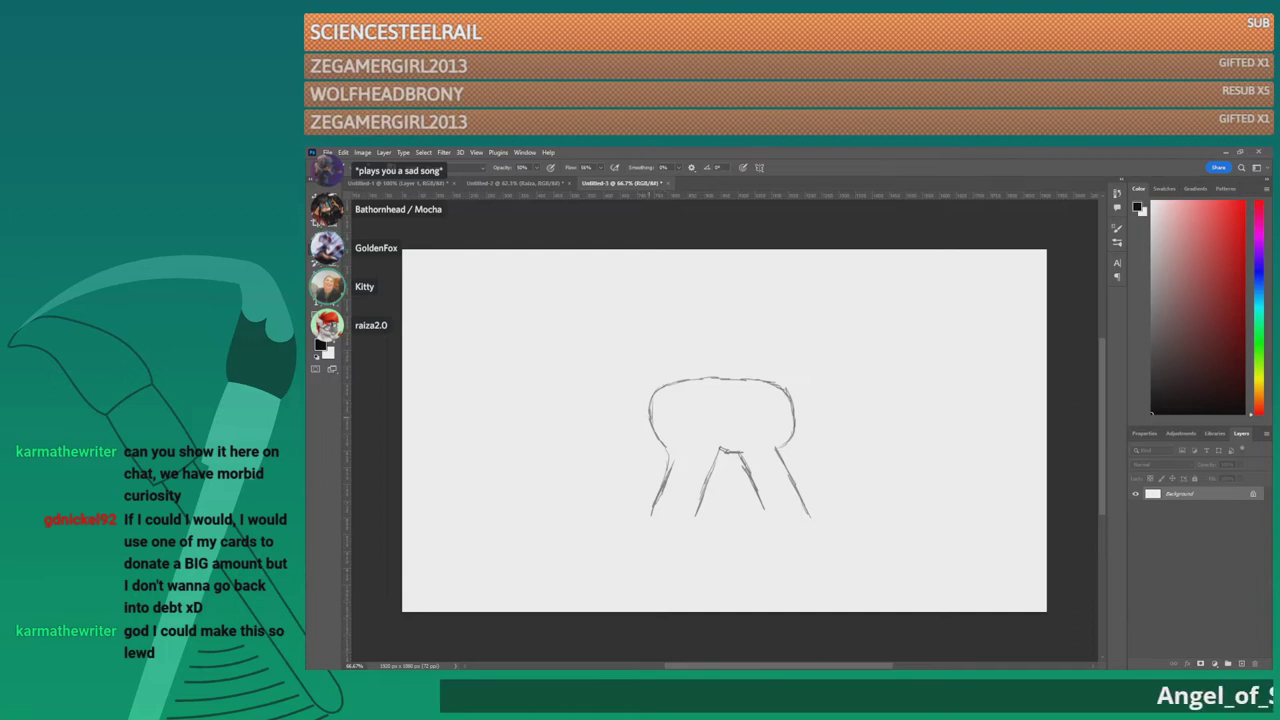
mouse_move(650, 416)
mouse_down()
mouse_move(632, 434)
mouse_move(592, 438)
mouse_move(640, 401)
mouse_up()
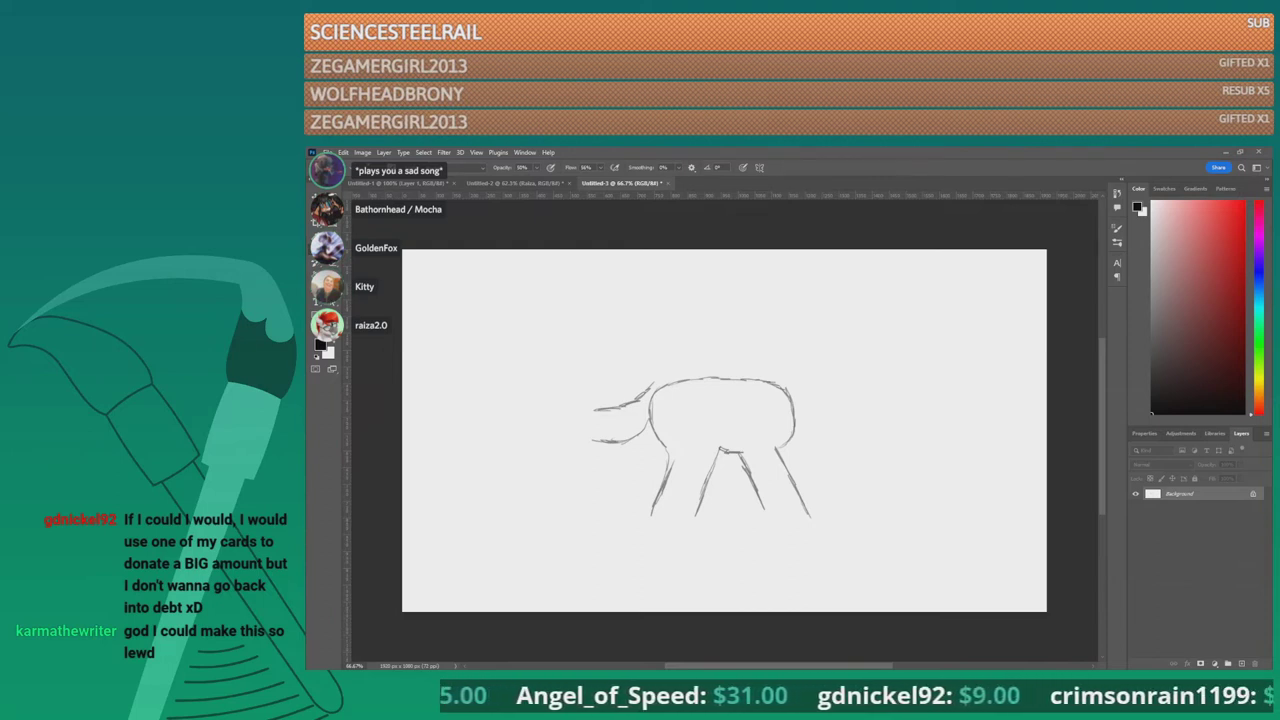
drag(649, 381, 594, 406)
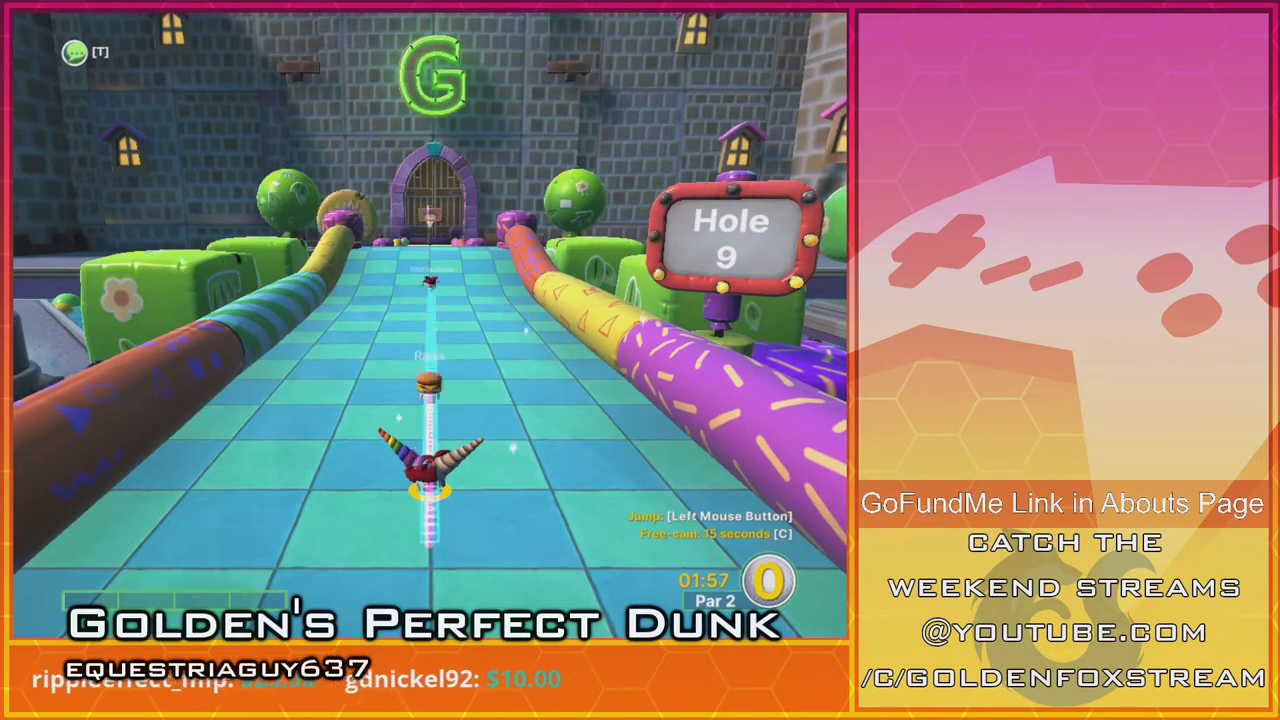
drag(430, 480, 430, 600)
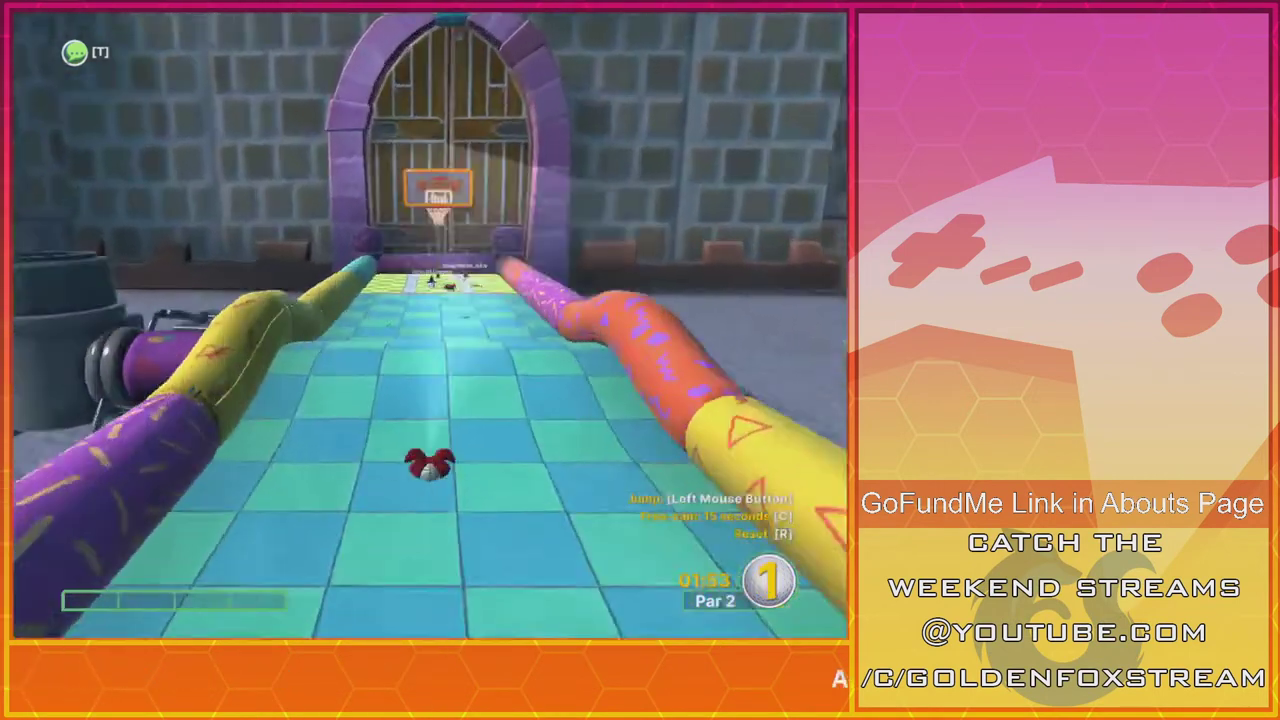